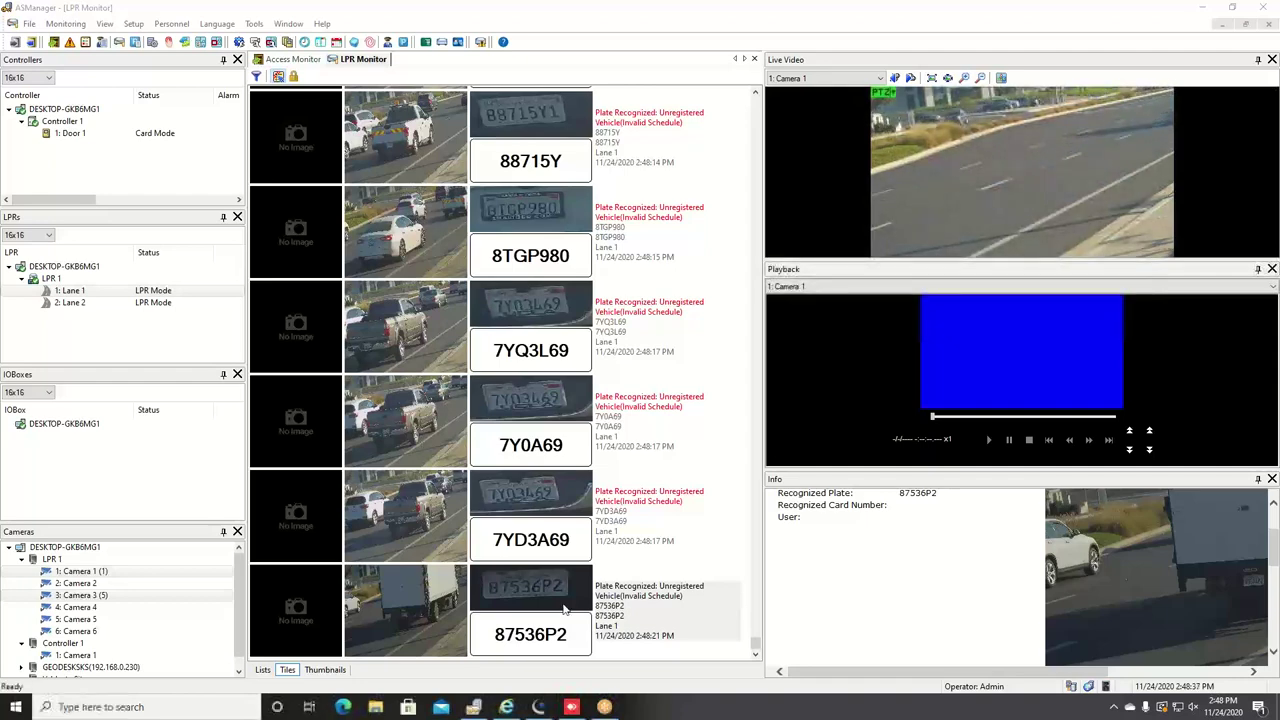
Step: Try to correct the plate number of the Lane 1 truck captured at 2:48:21 PM by changing its last character to Z
right_click(561, 634)
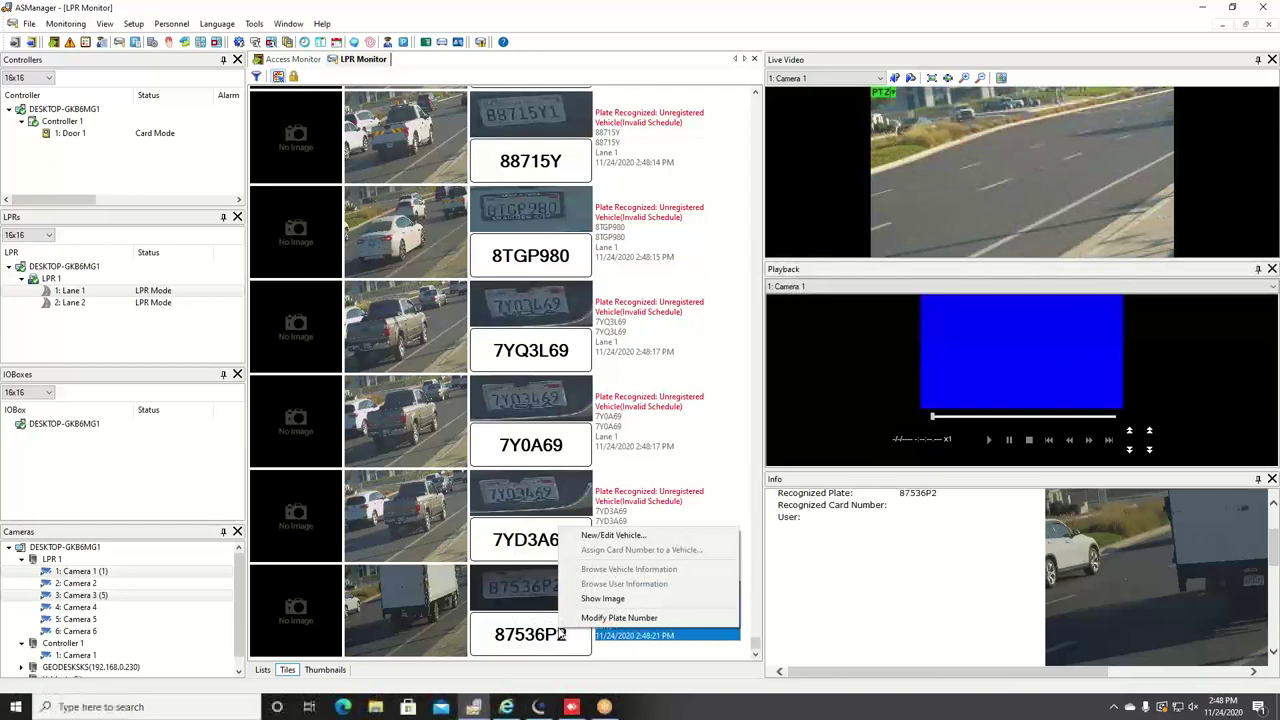
left_click(621, 619)
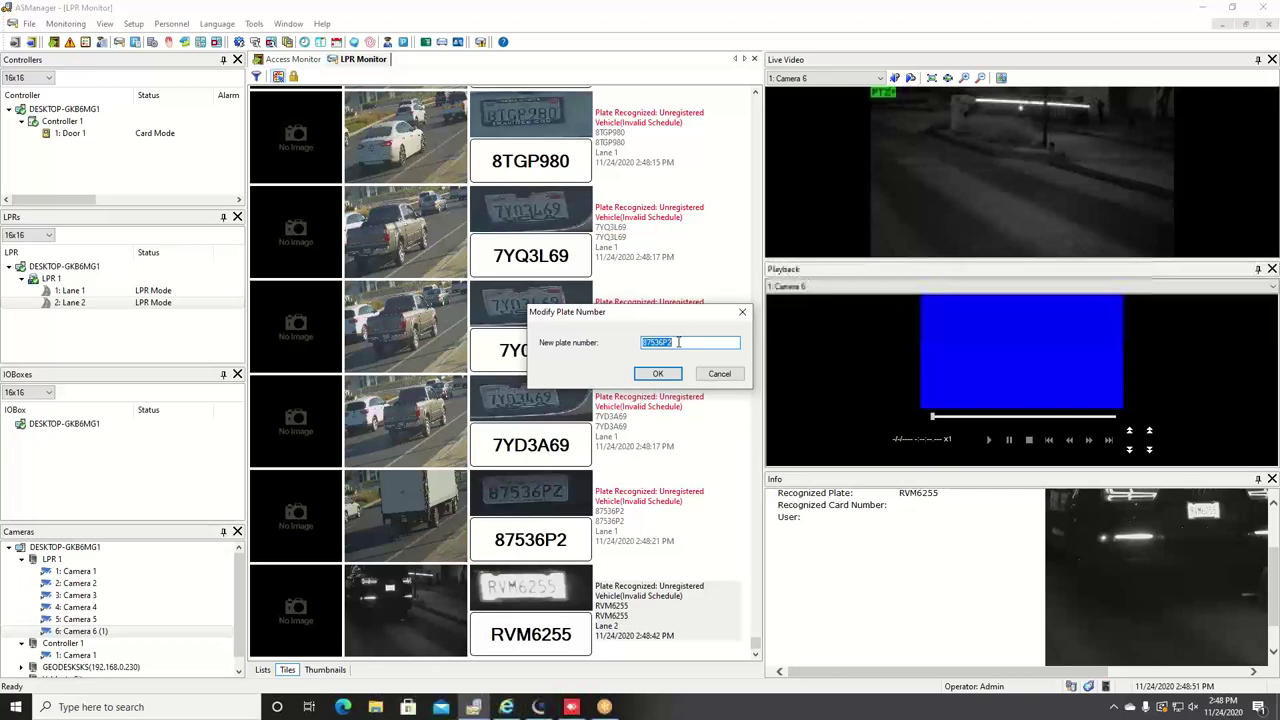
key("End")
key("BackSpace")
type("Z")
left_click(666, 373)
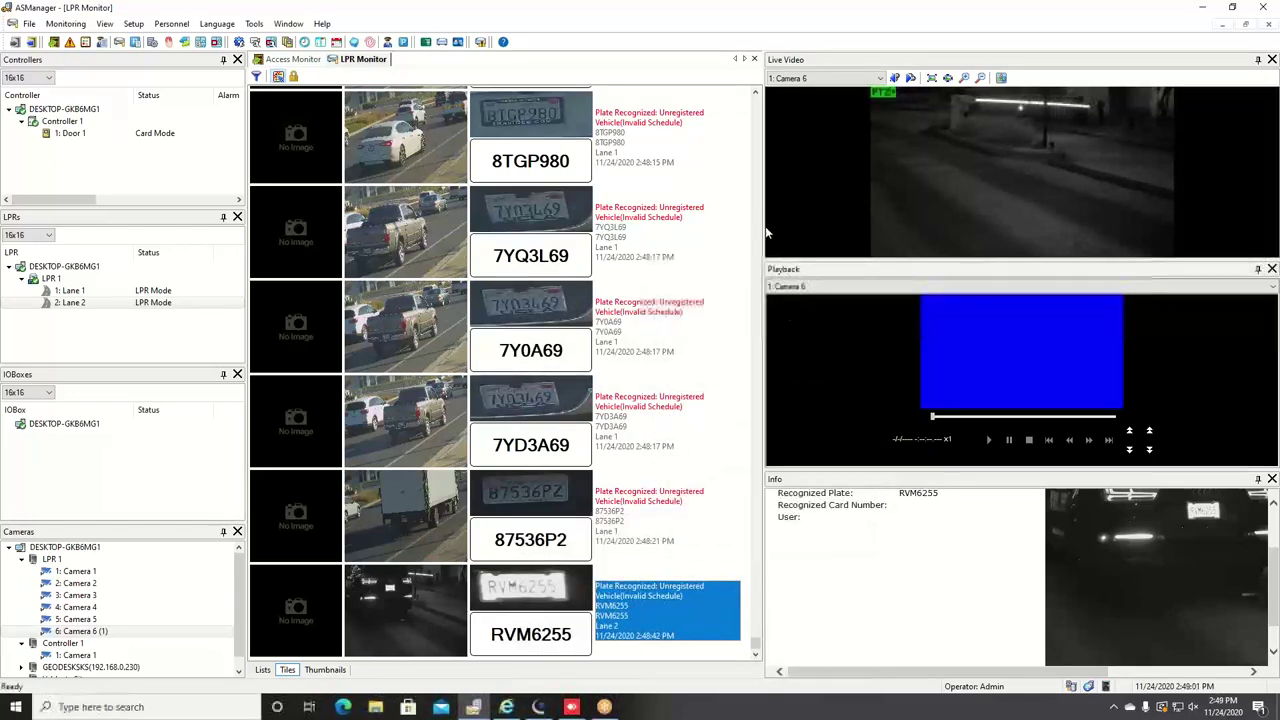
Step: Widen the Live Video, Playback and Info panes slightly and make the Live Video pane taller
mouse_move(764, 236)
left_mouse_down()
mouse_move(690, 247)
mouse_move(748, 250)
left_mouse_up()
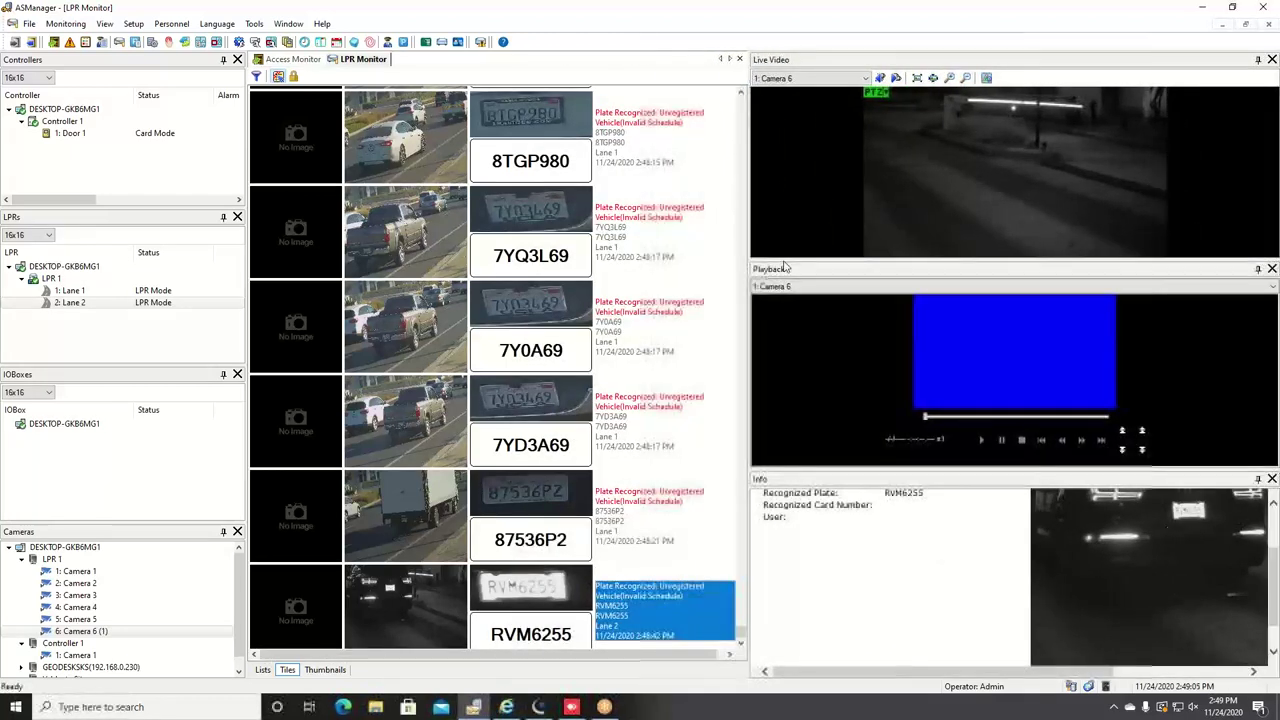
left_click_drag(787, 343, 789, 278)
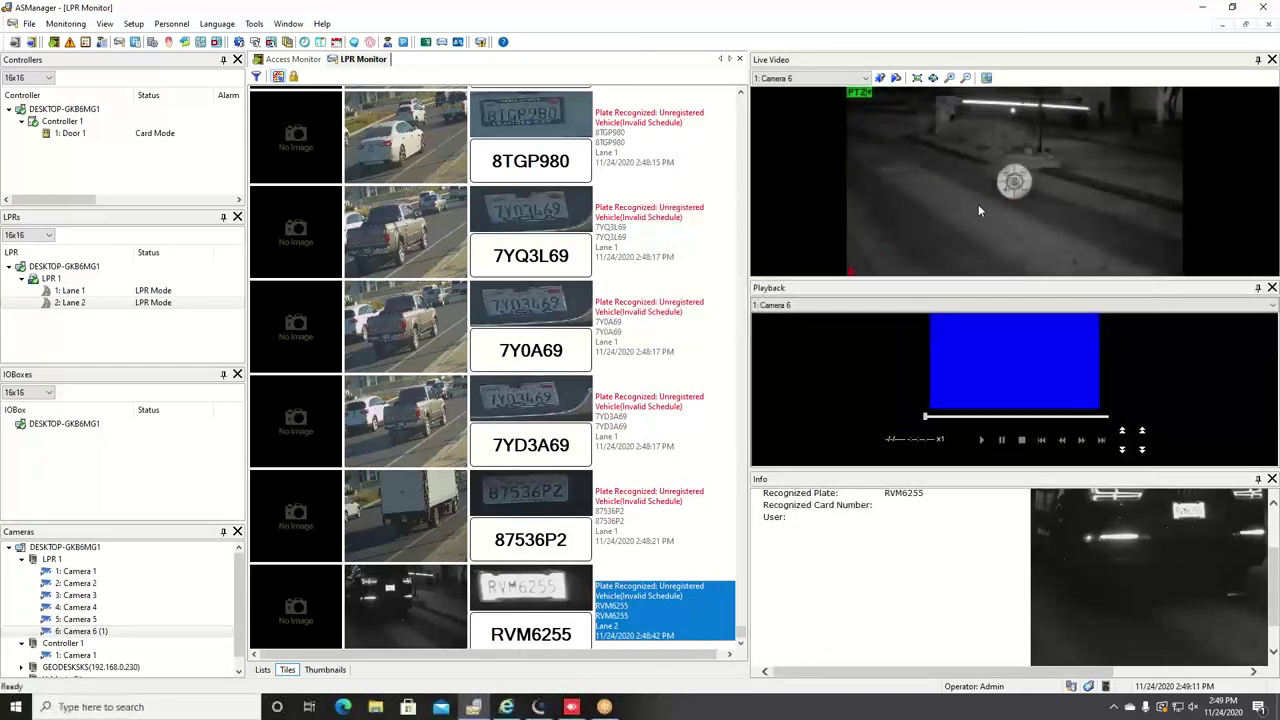
Step: Play back the recorded video of the Lane 1 event from 2:49:18 PM and review its details in the Info pane
mouse_move(428, 527)
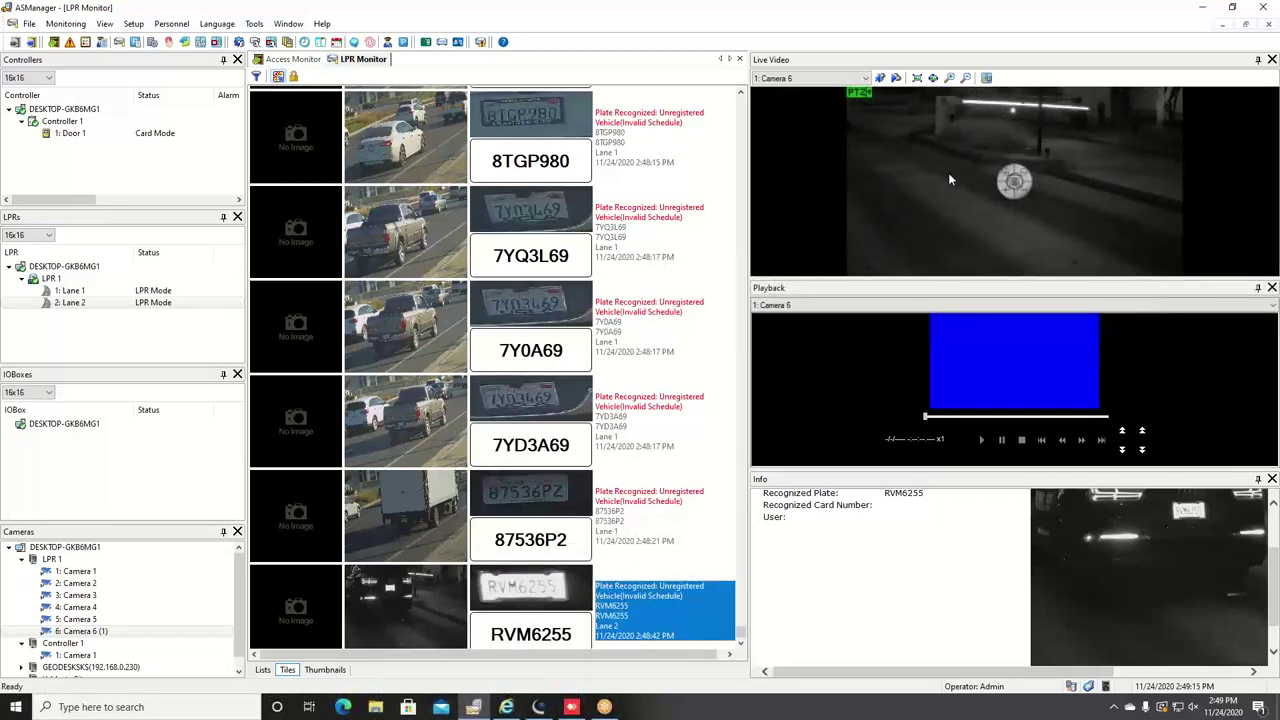
left_click(977, 401)
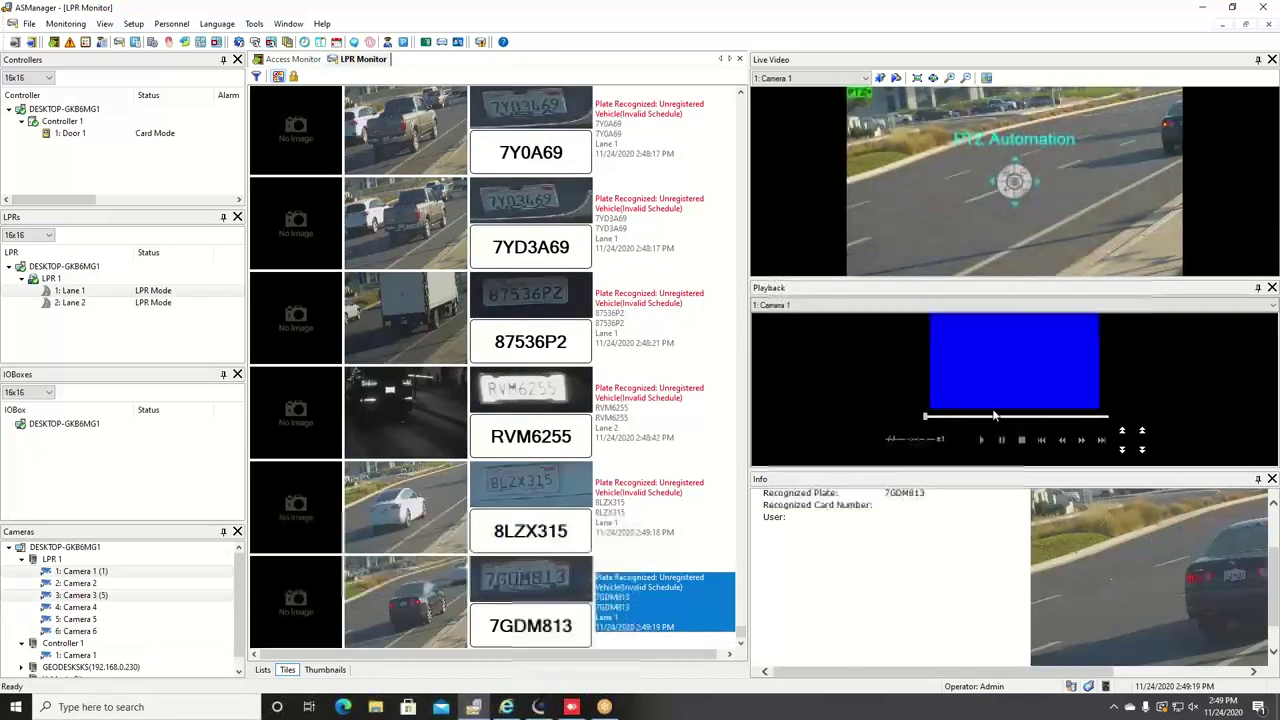
left_click(628, 535)
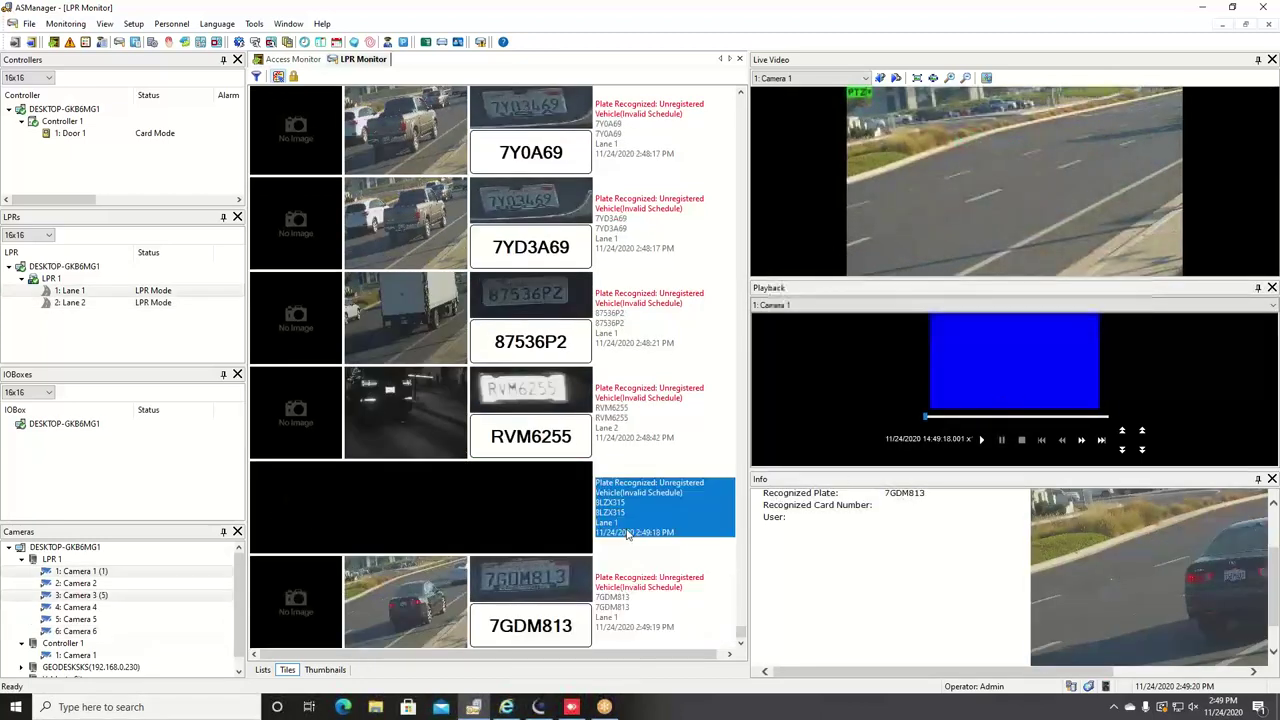
left_click(980, 442)
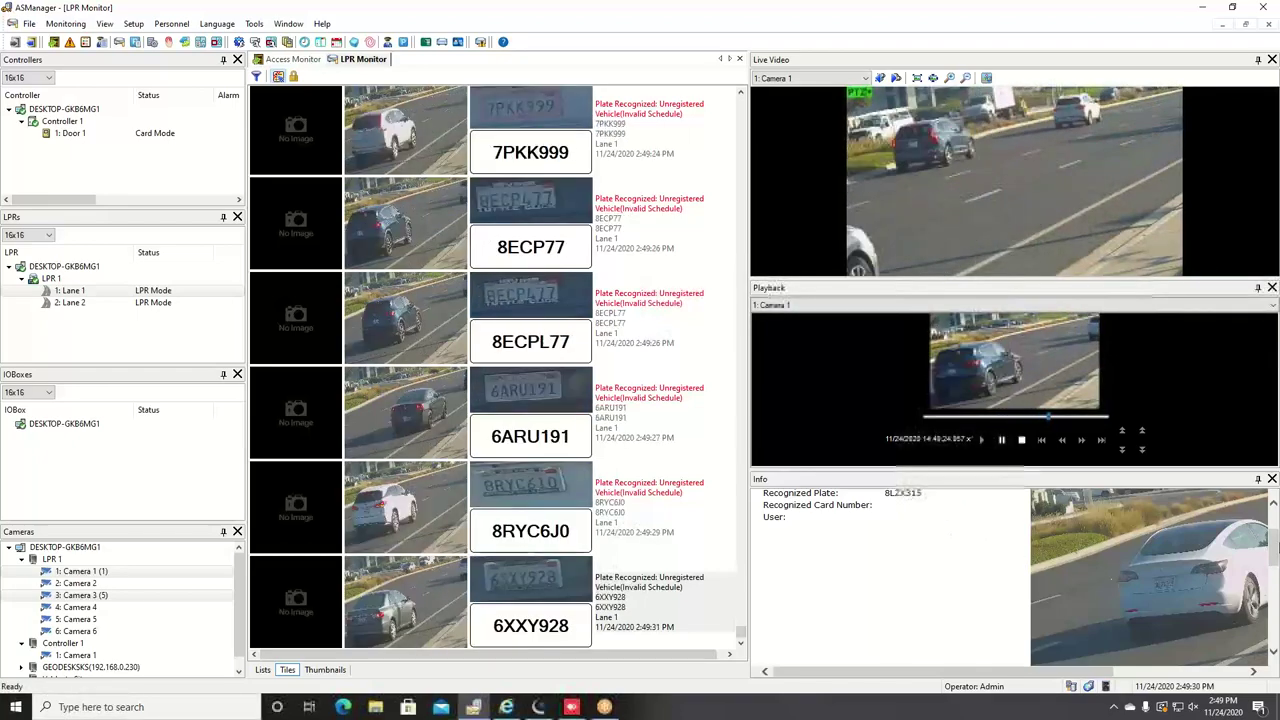
mouse_move(1273, 547)
left_mouse_down()
mouse_move(1274, 527)
mouse_move(1273, 545)
left_mouse_up()
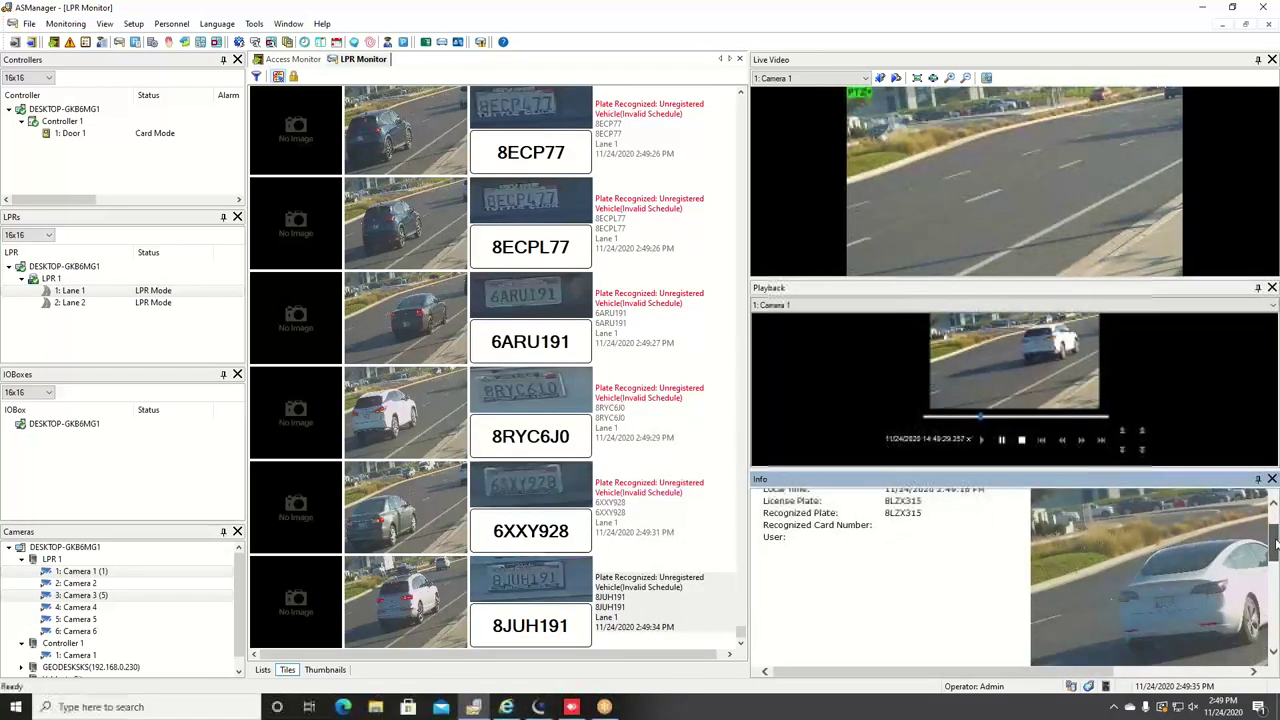
scroll(876, 547, "up", 2)
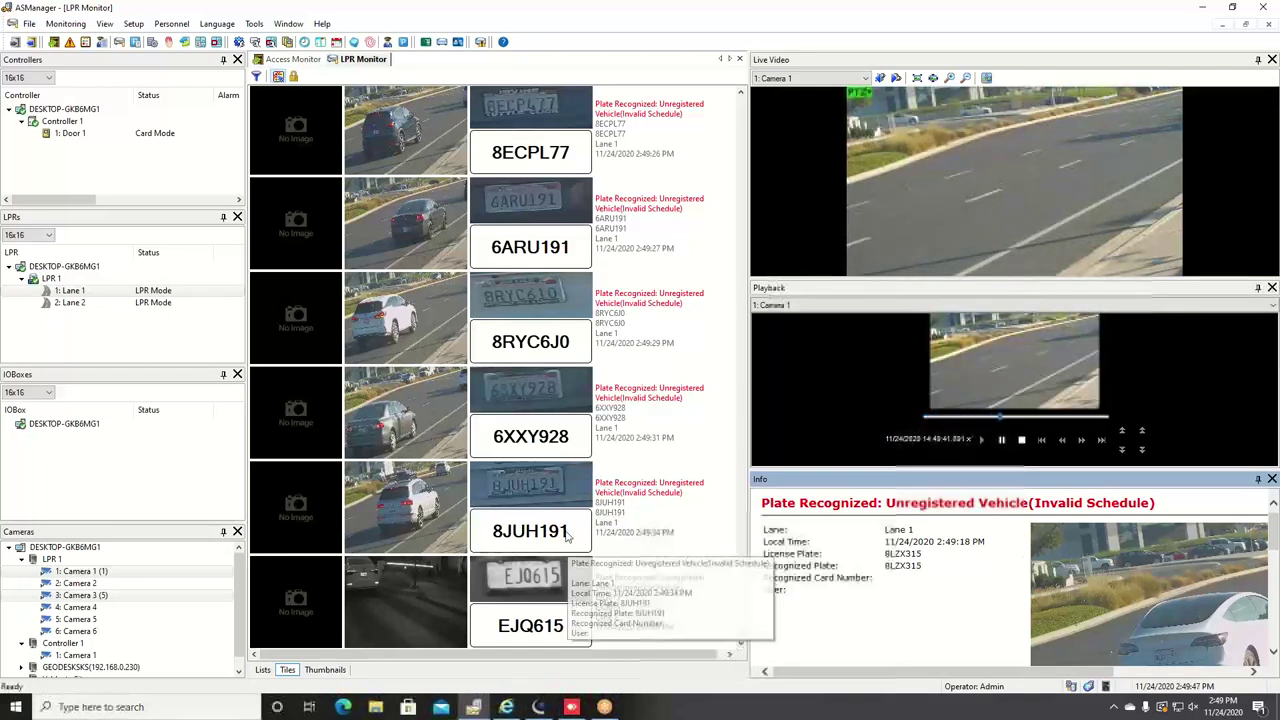
Step: View the full-size captured images of the Lane 1 event from 2:49:34 PM, and close them
double_click(524, 502)
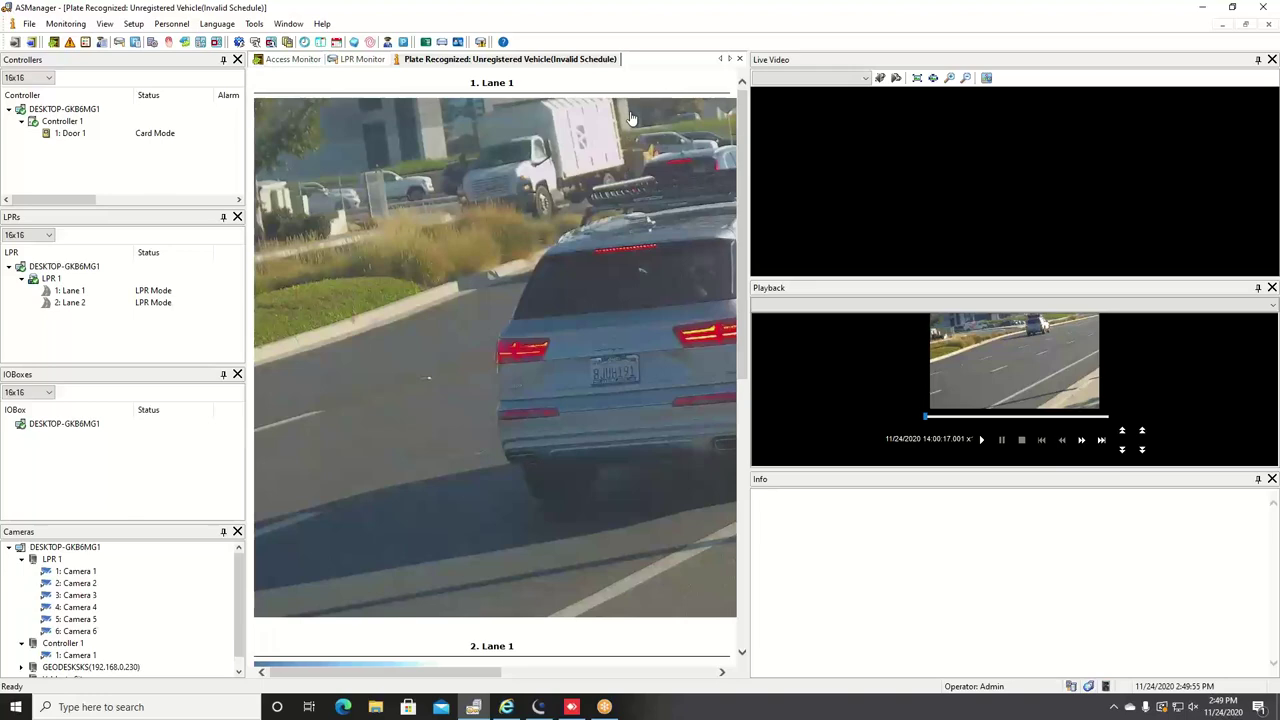
left_click(740, 61)
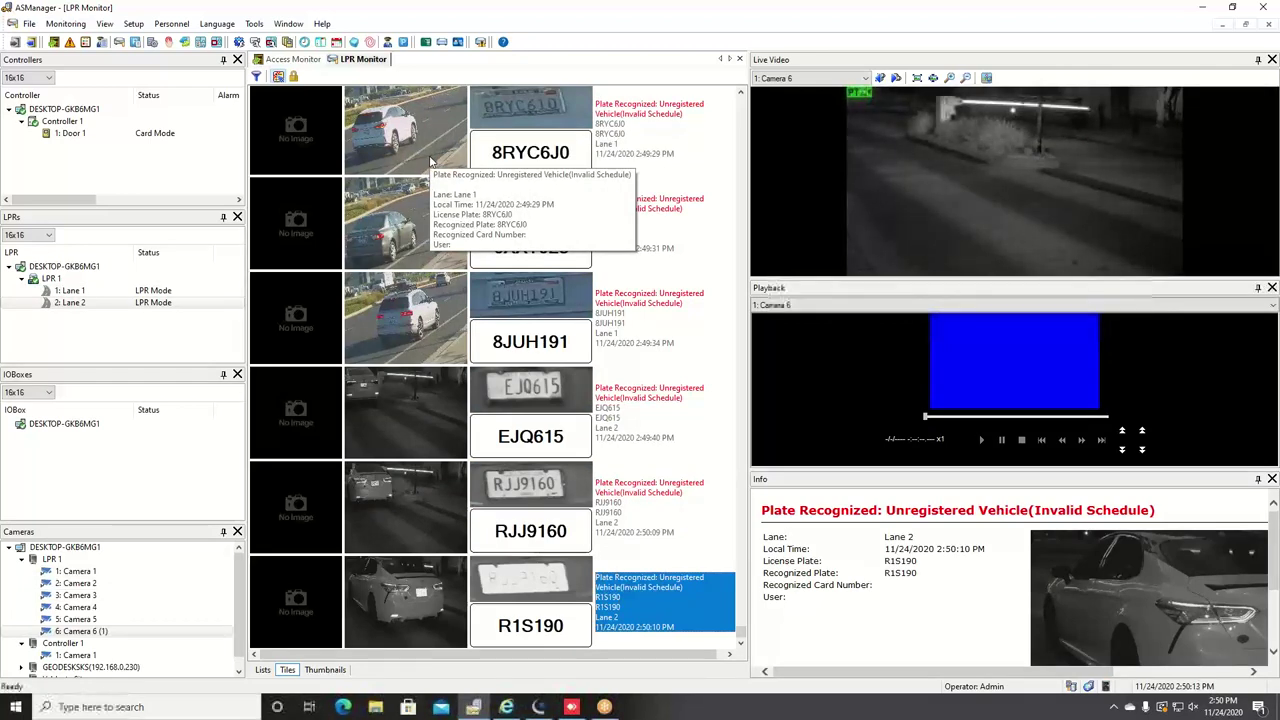
Step: Add license plate ABC12345 with the memo "Stolen Vehicle" to the Default group of the vehicle hotlist, overwriting the existing entry
left_click(256, 24)
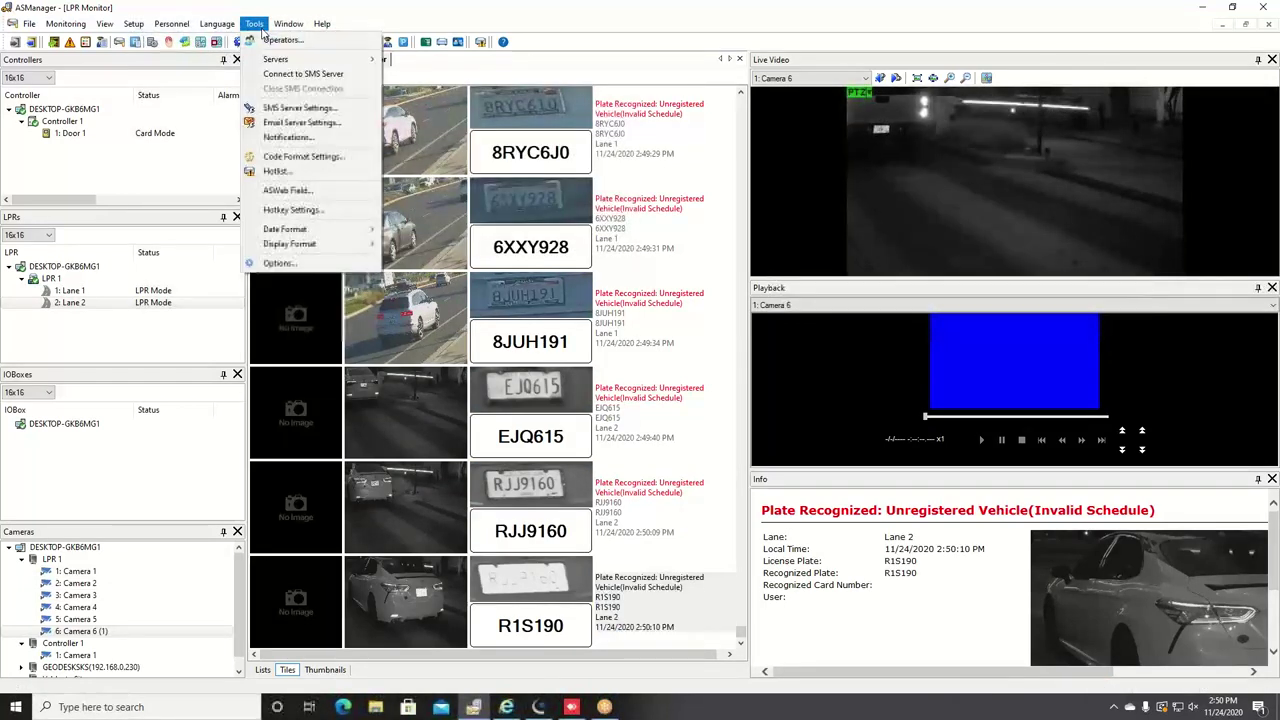
left_click(278, 171)
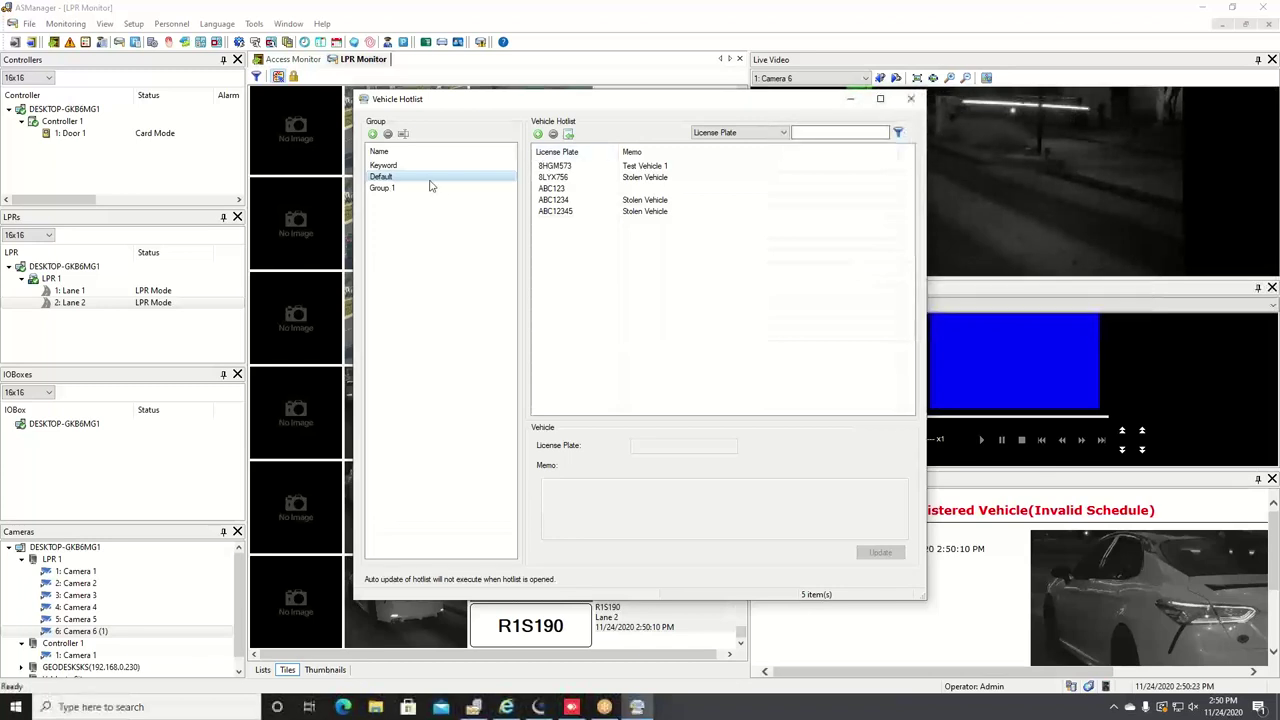
left_click(539, 135)
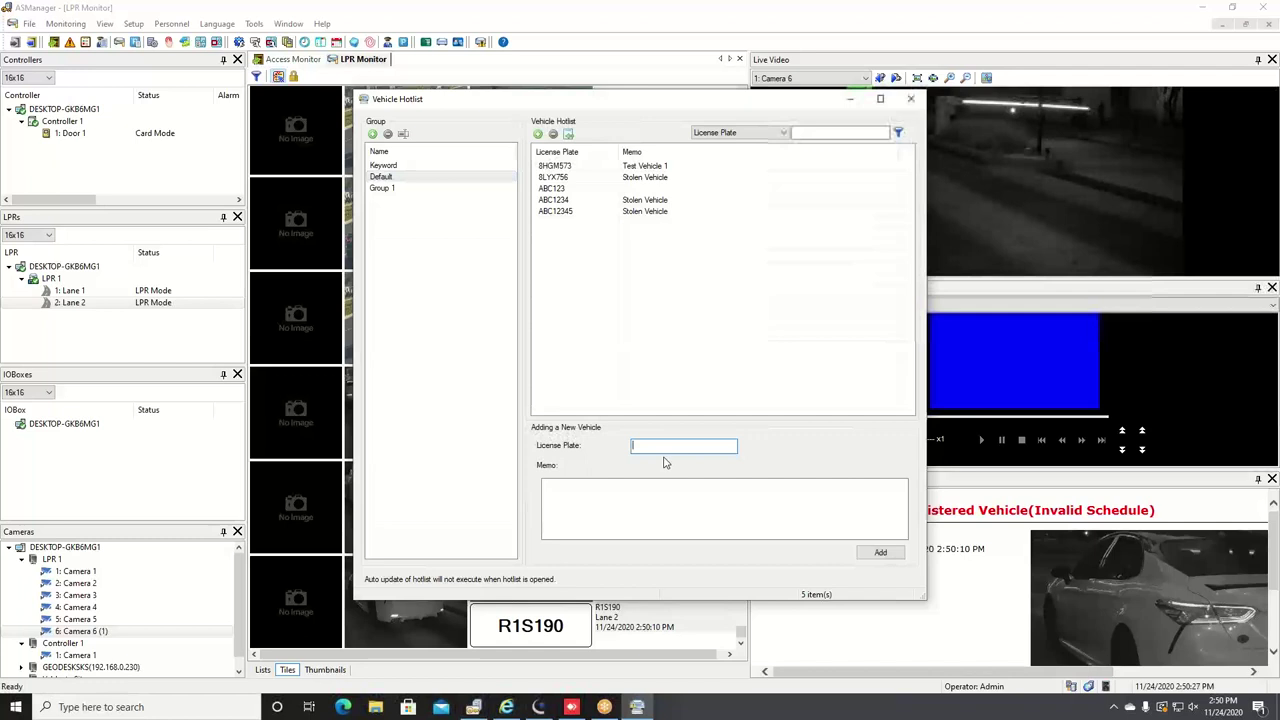
type("ABC12345")
left_click(606, 503)
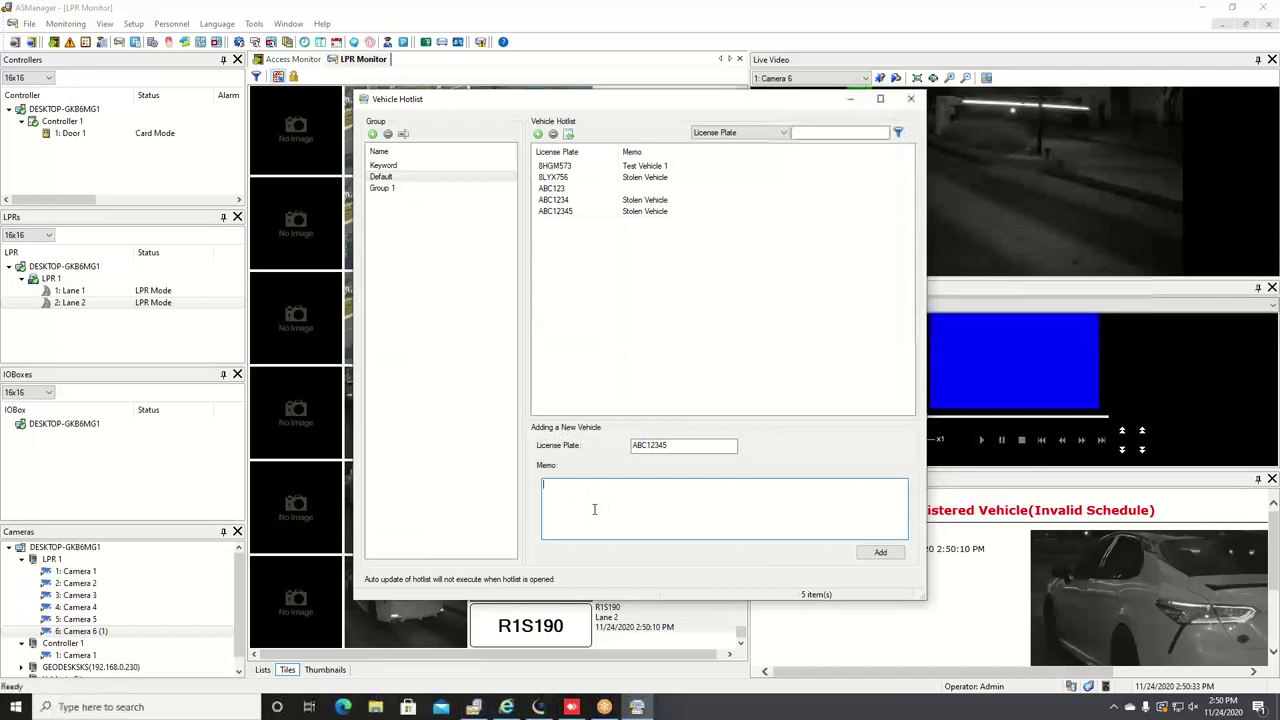
type("Stolen Vehicle")
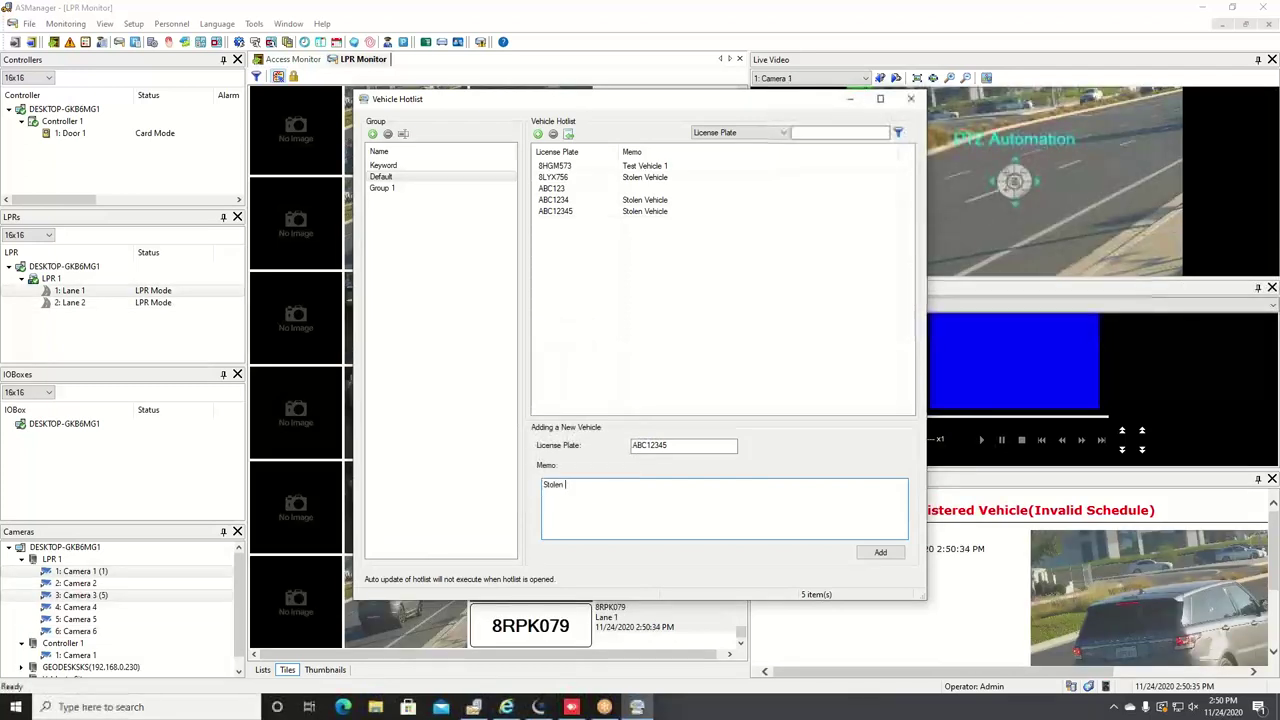
left_click(882, 555)
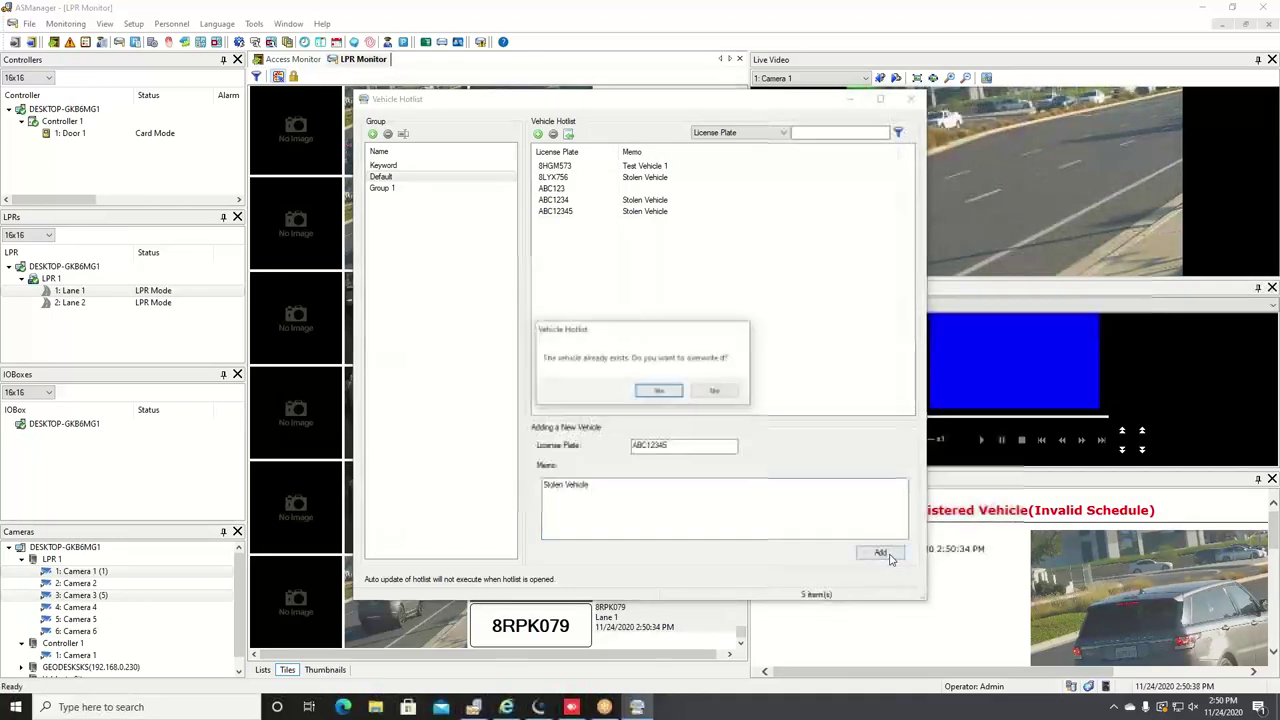
left_click(659, 392)
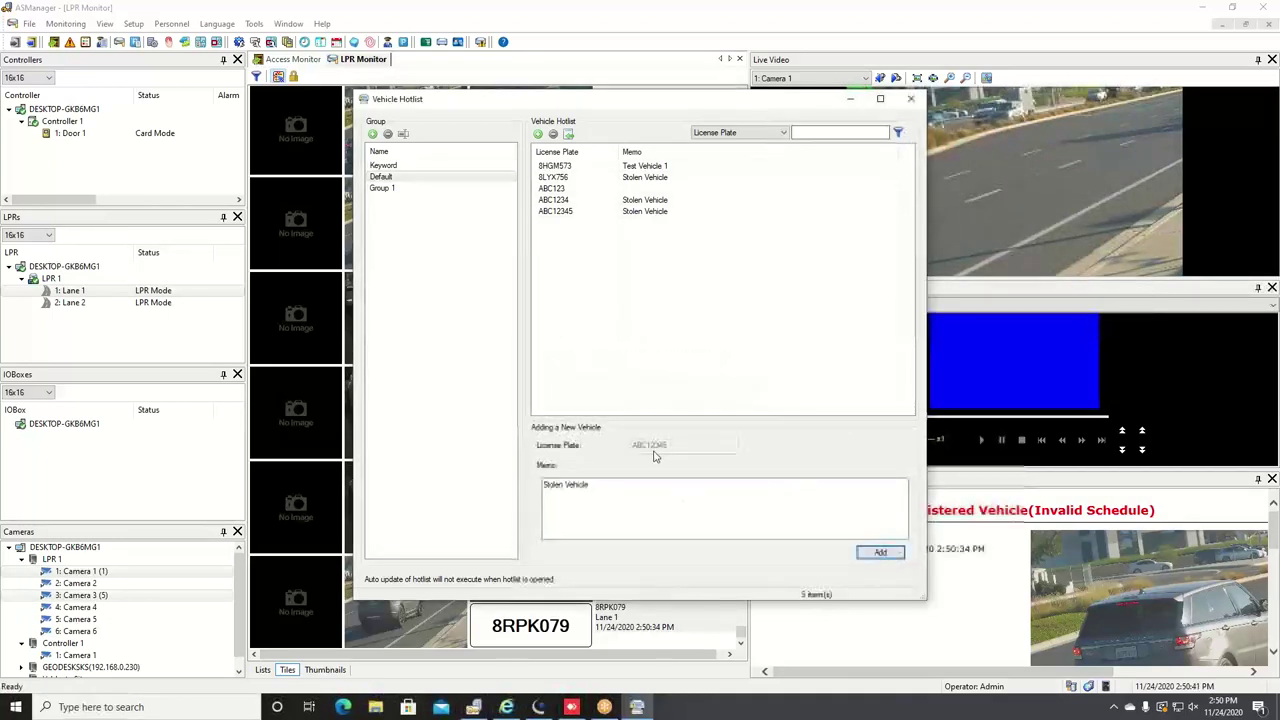
left_click(908, 100)
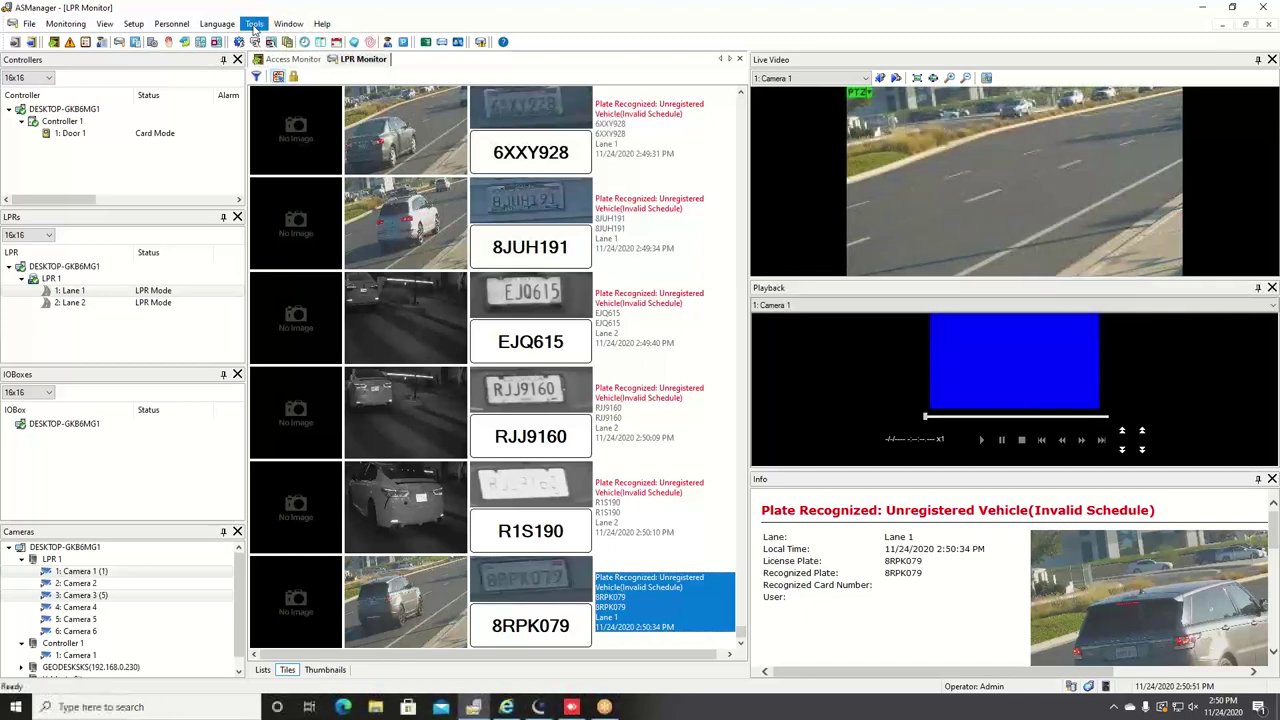
Step: In the hotlist notification settings, enable Invoke Alarm with the Siren sound for Group 1 on all lanes
left_click(255, 24)
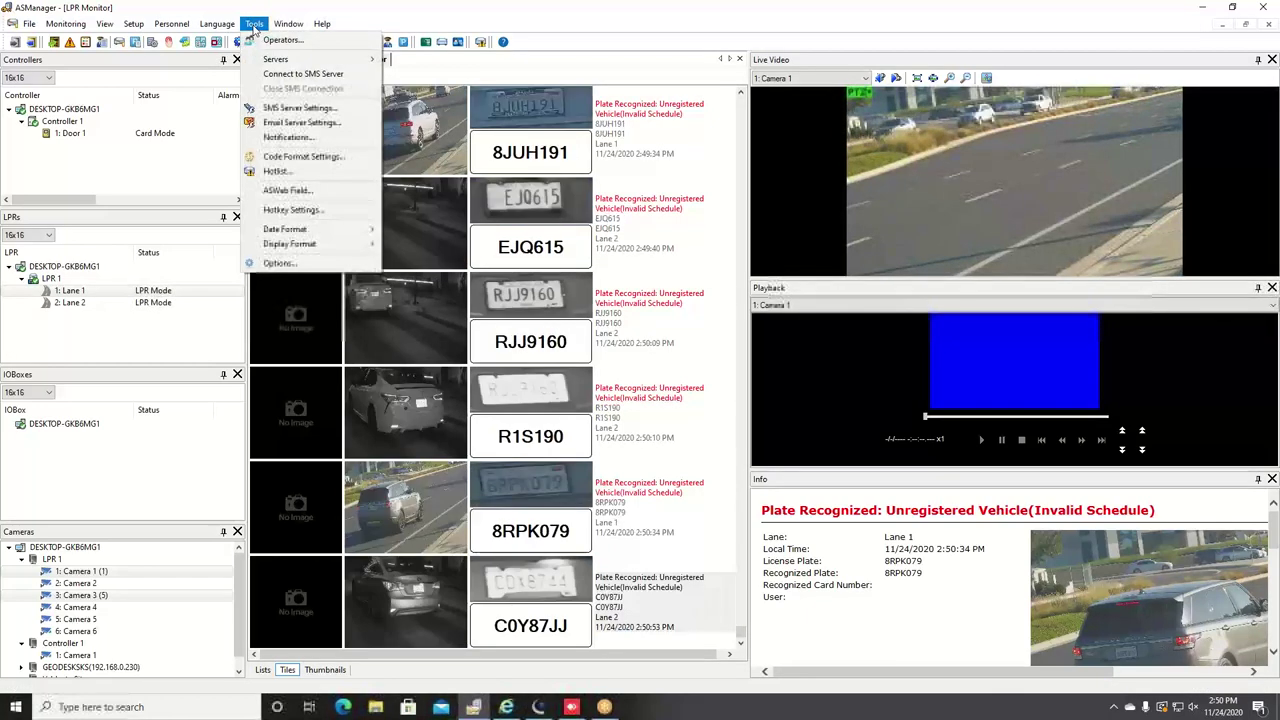
left_click(292, 140)
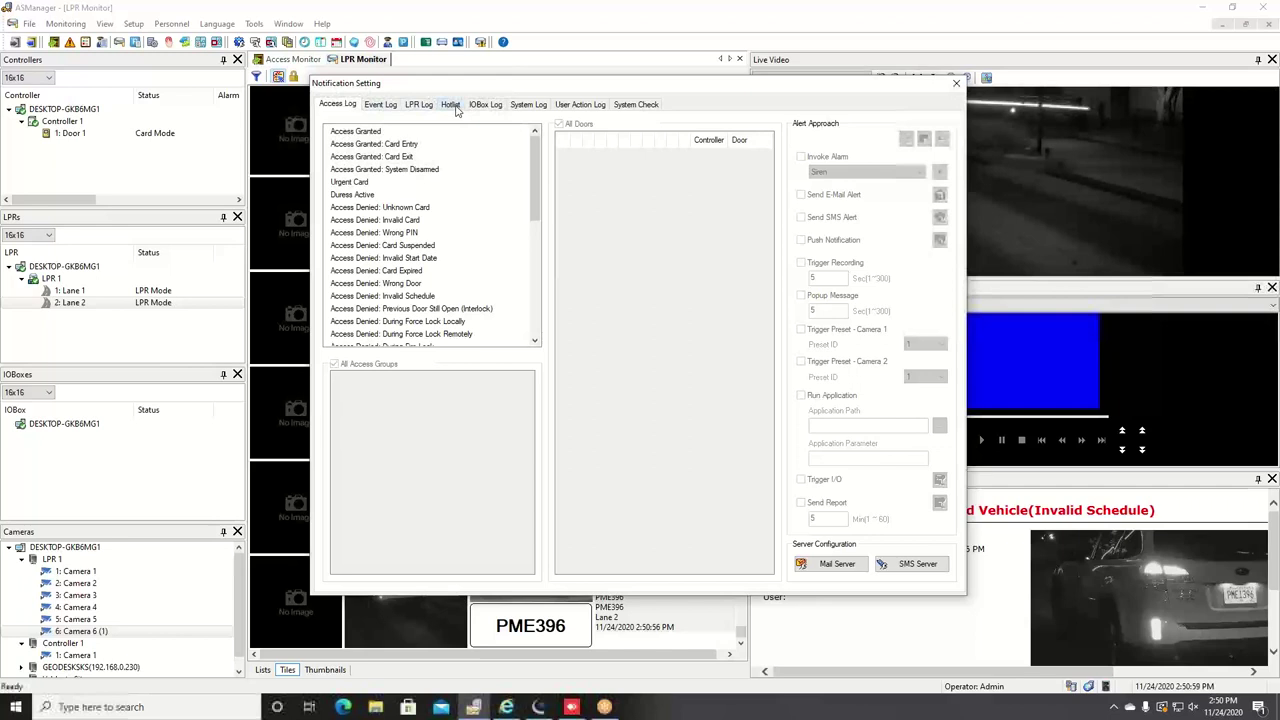
left_click(451, 105)
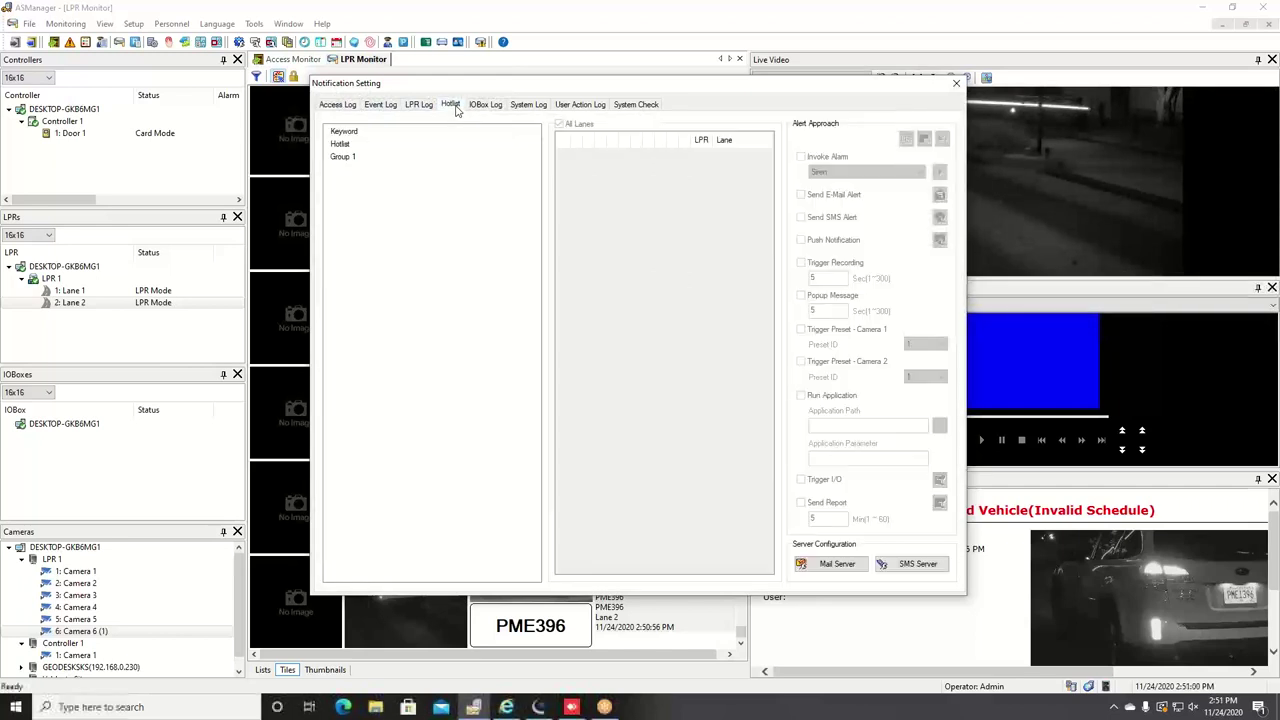
left_click(349, 147)
left_click(350, 158)
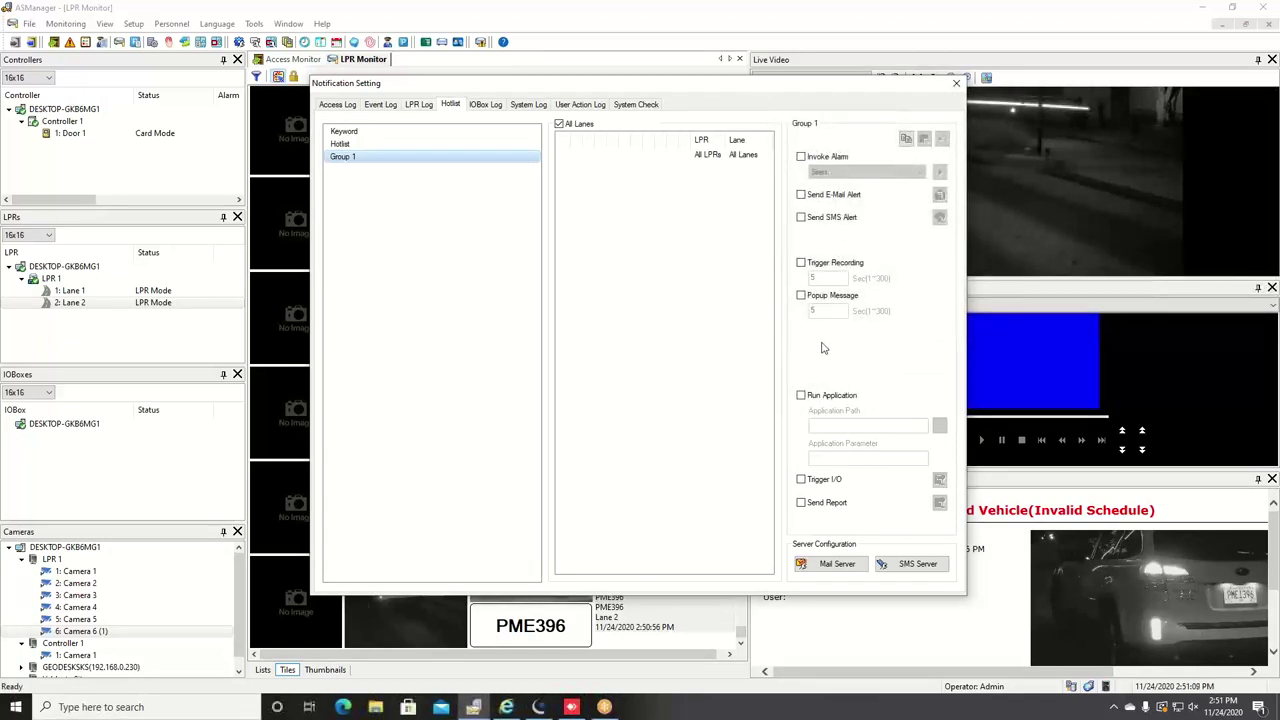
left_click(801, 157)
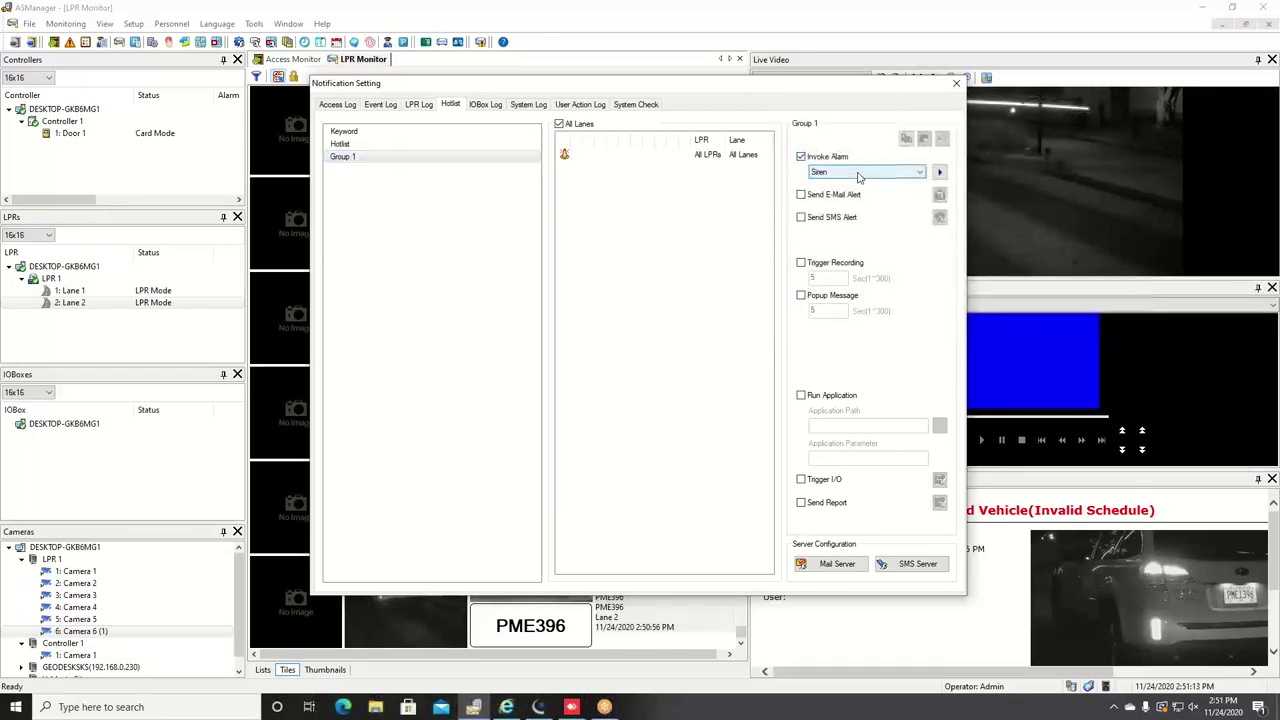
left_click(858, 176)
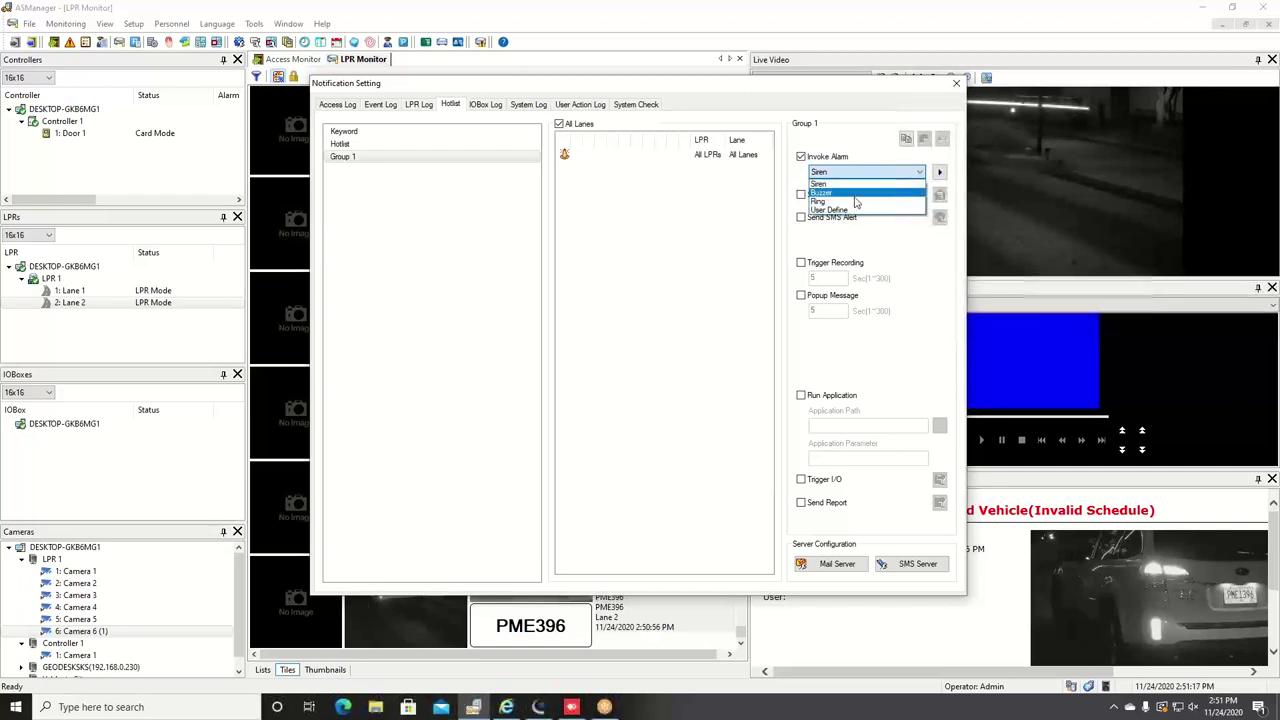
left_click(855, 184)
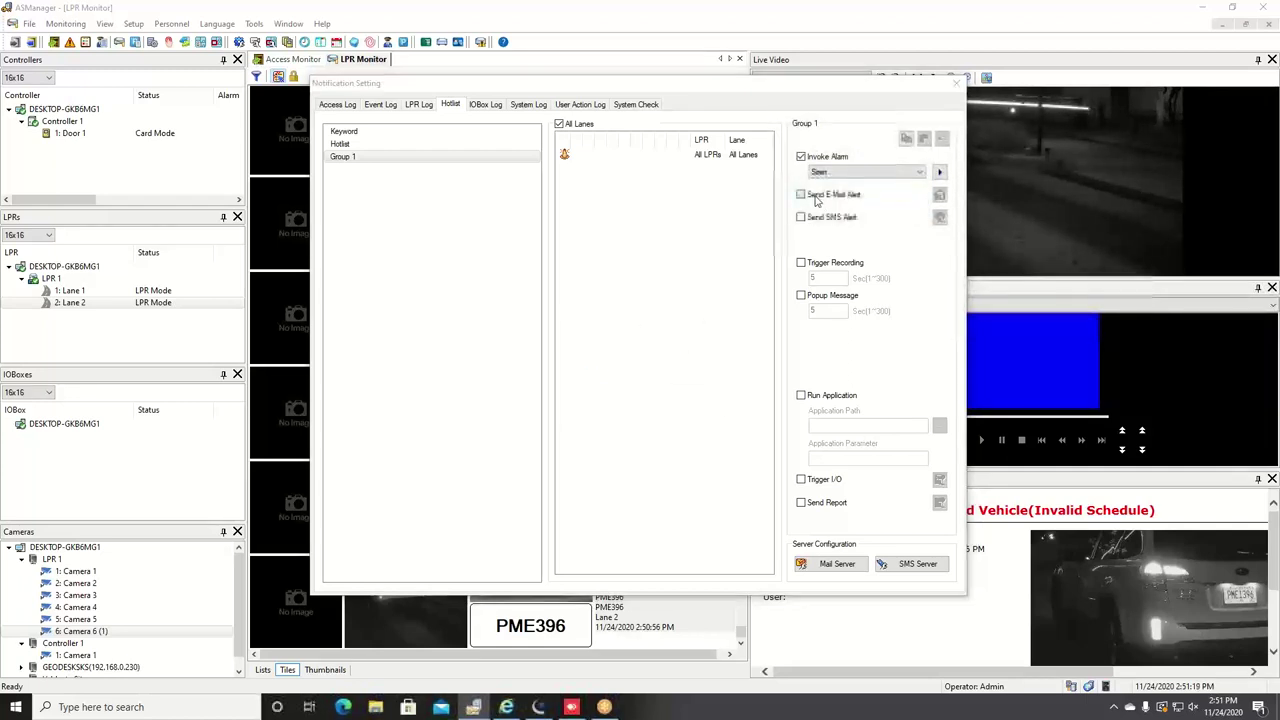
key("Return")
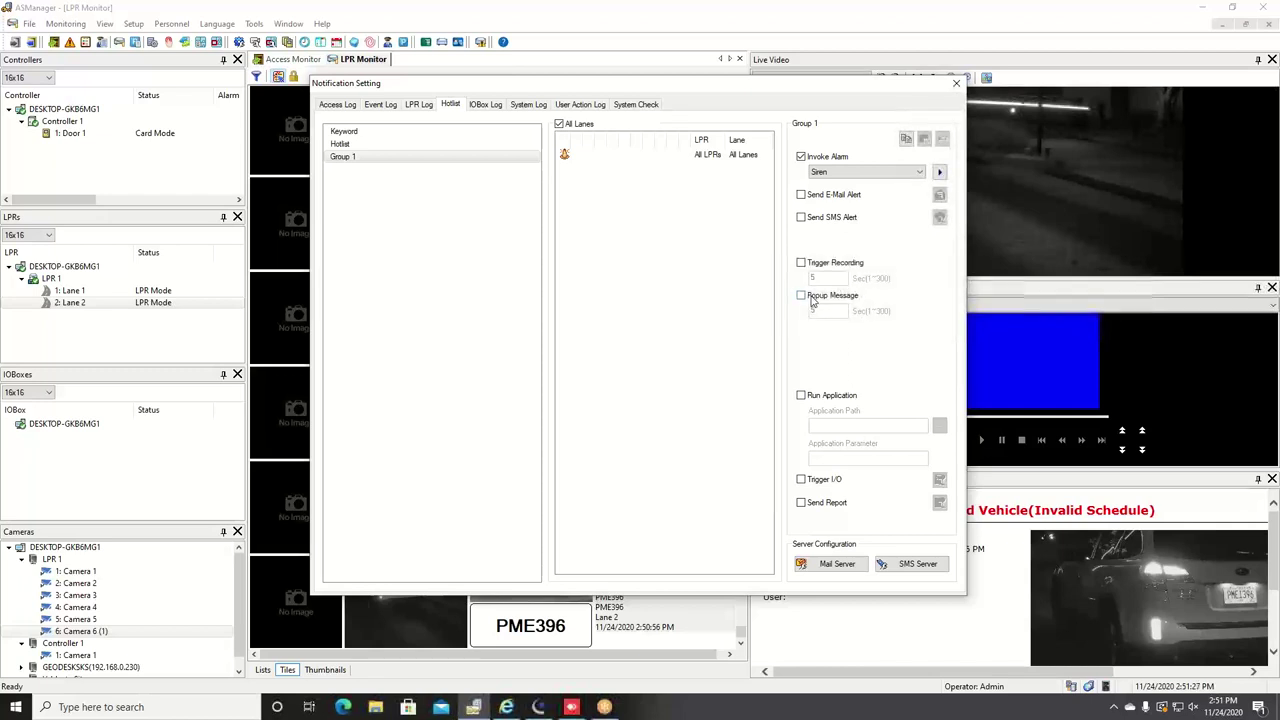
Step: Try the Run Application and Trigger I/O alert options for Group 1, leaving both turned off
left_click(822, 397)
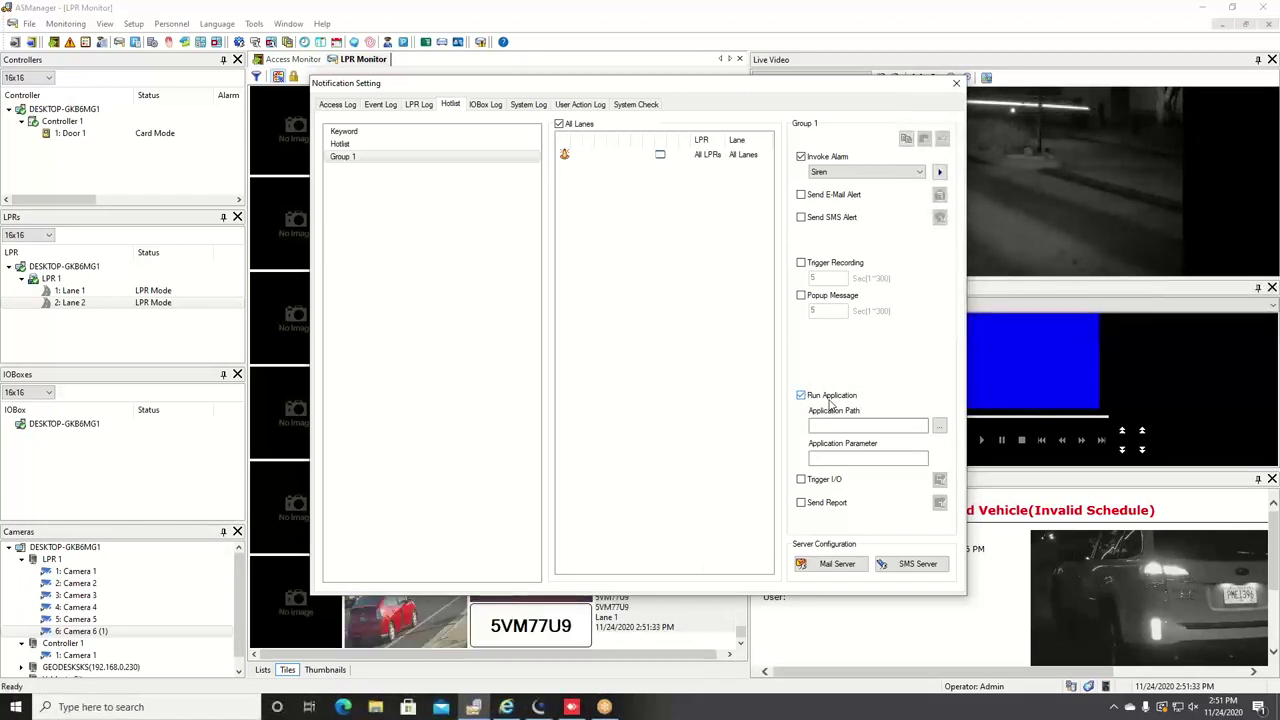
left_click(829, 402)
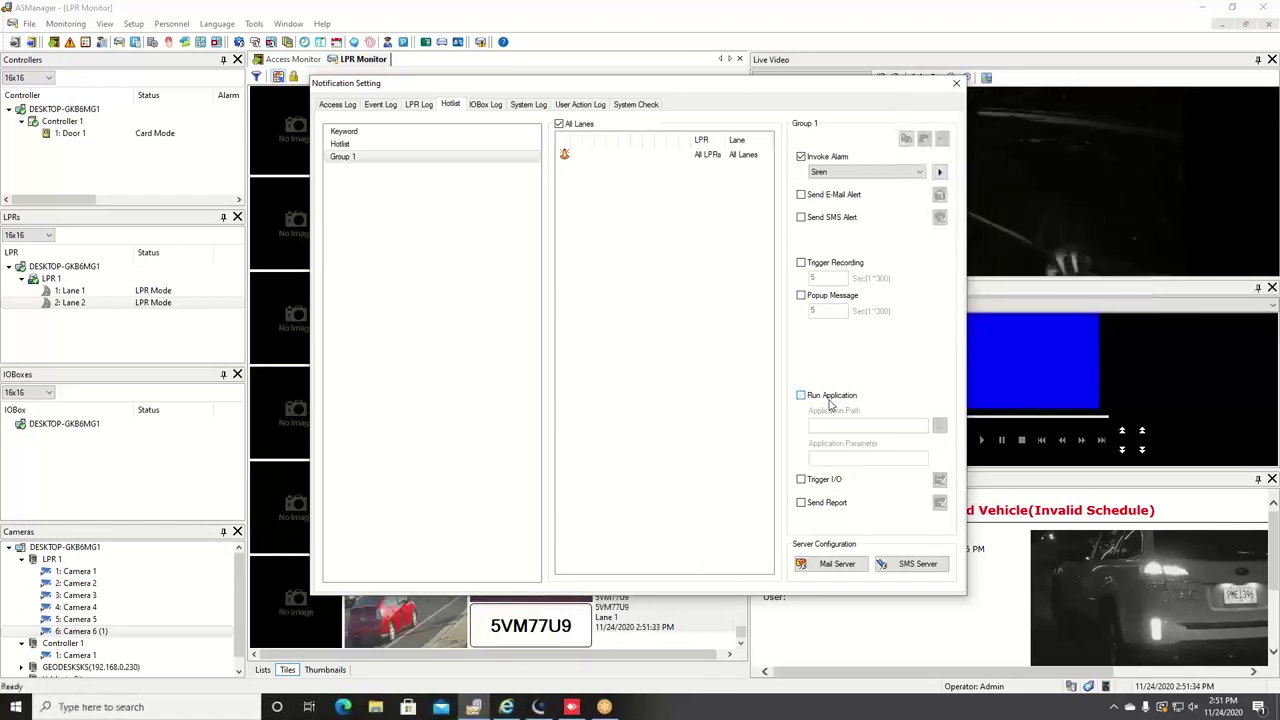
left_click(820, 483)
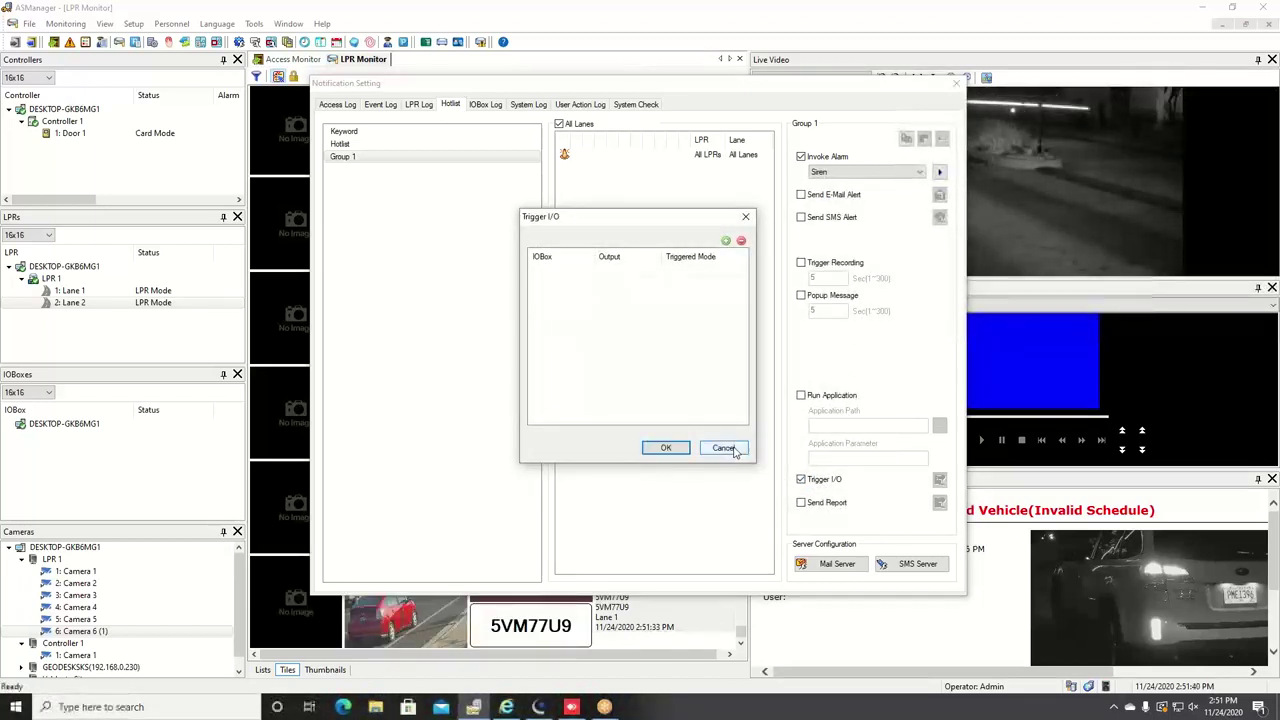
left_click(728, 448)
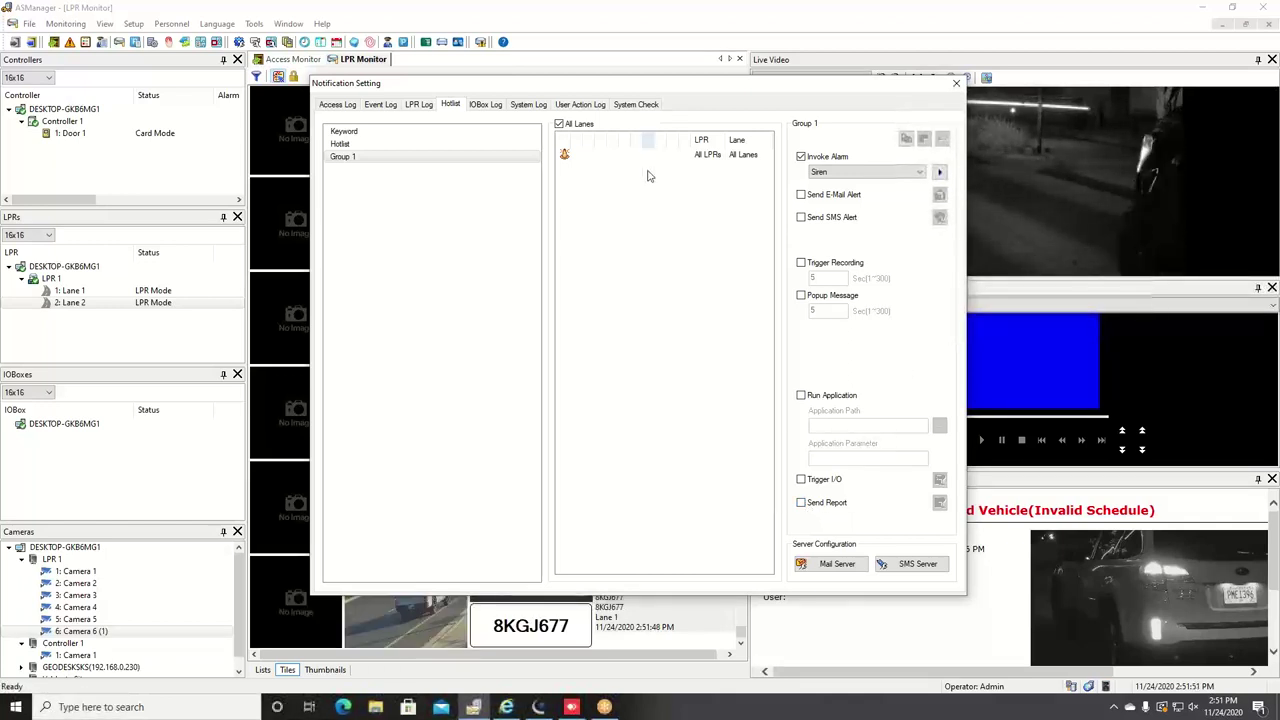
Step: Close the notification settings and return to the list of plate recognition events
left_click(955, 85)
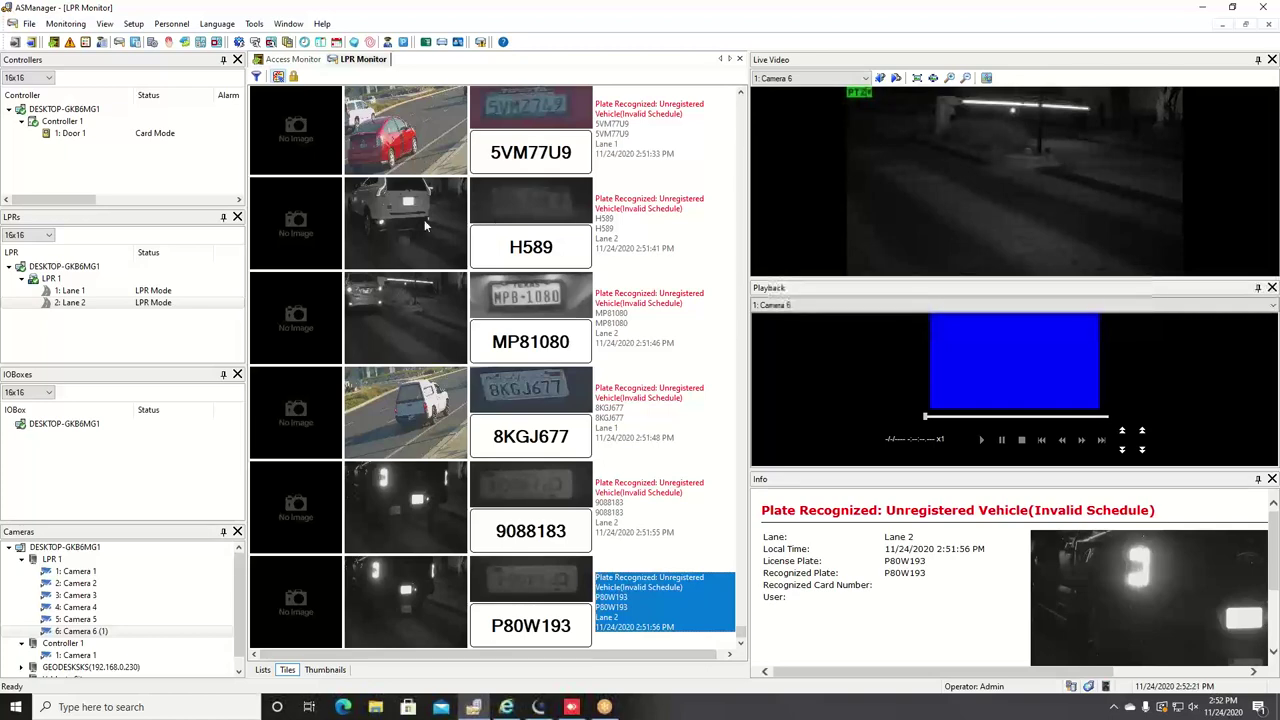
mouse_move(416, 225)
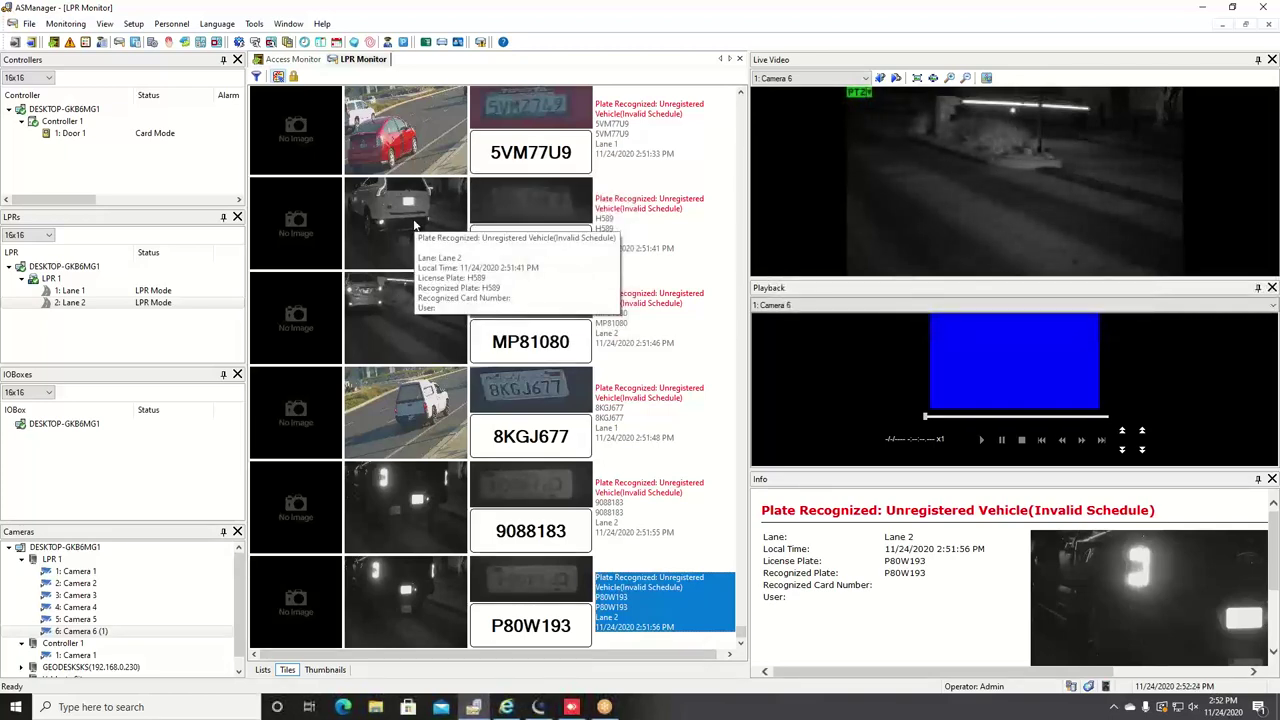
Step: Examine the setup of Parking Lot 1, including its maximum stay time and lane assignments, and close the parking lot list
left_click(130, 24)
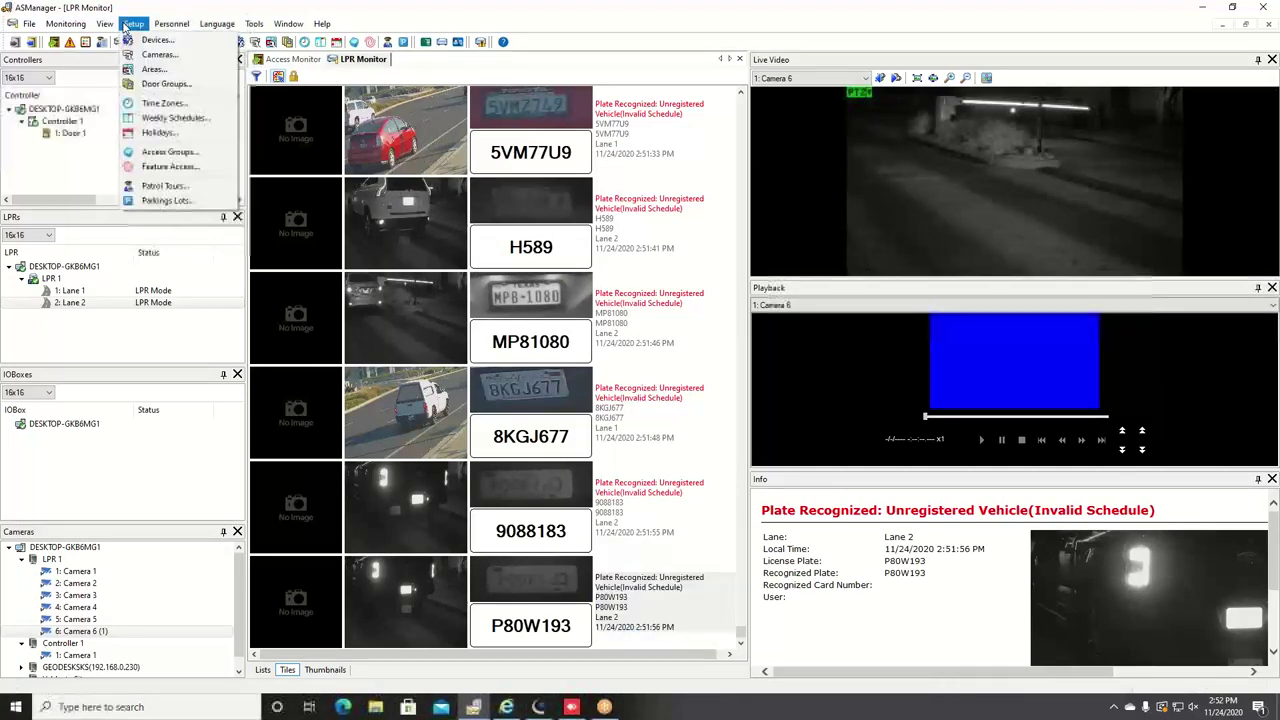
left_click(162, 201)
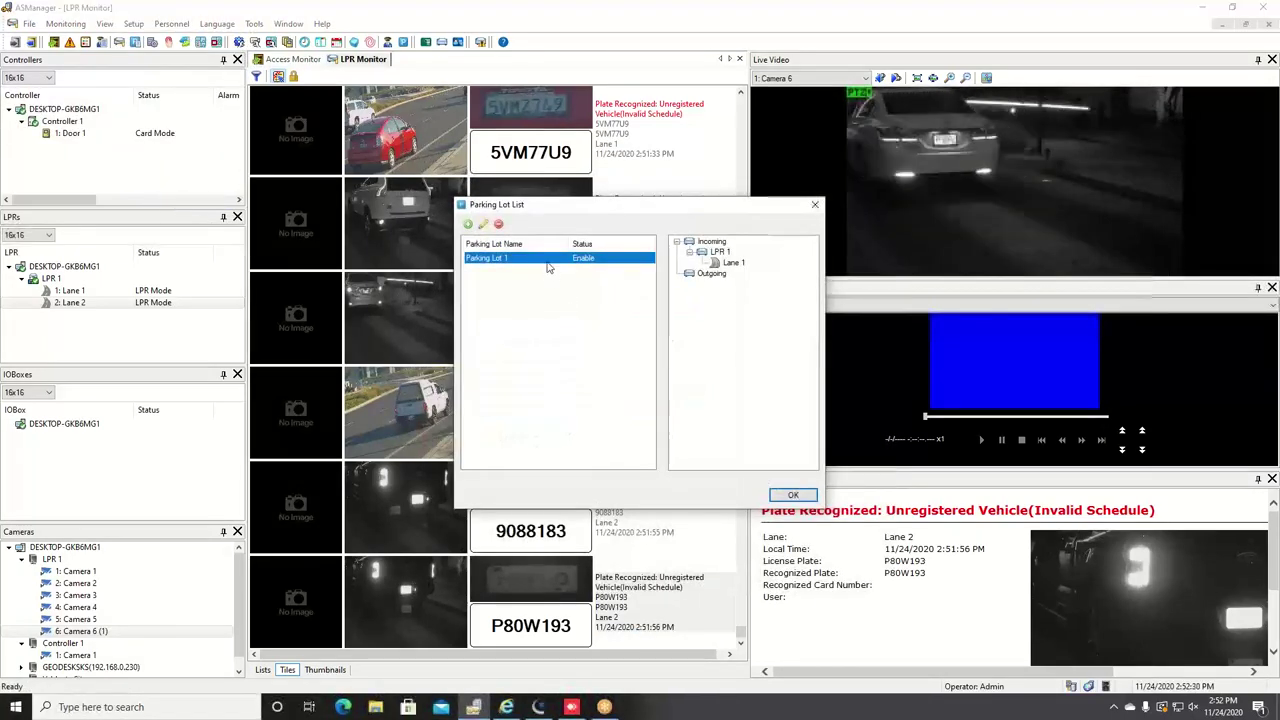
double_click(547, 259)
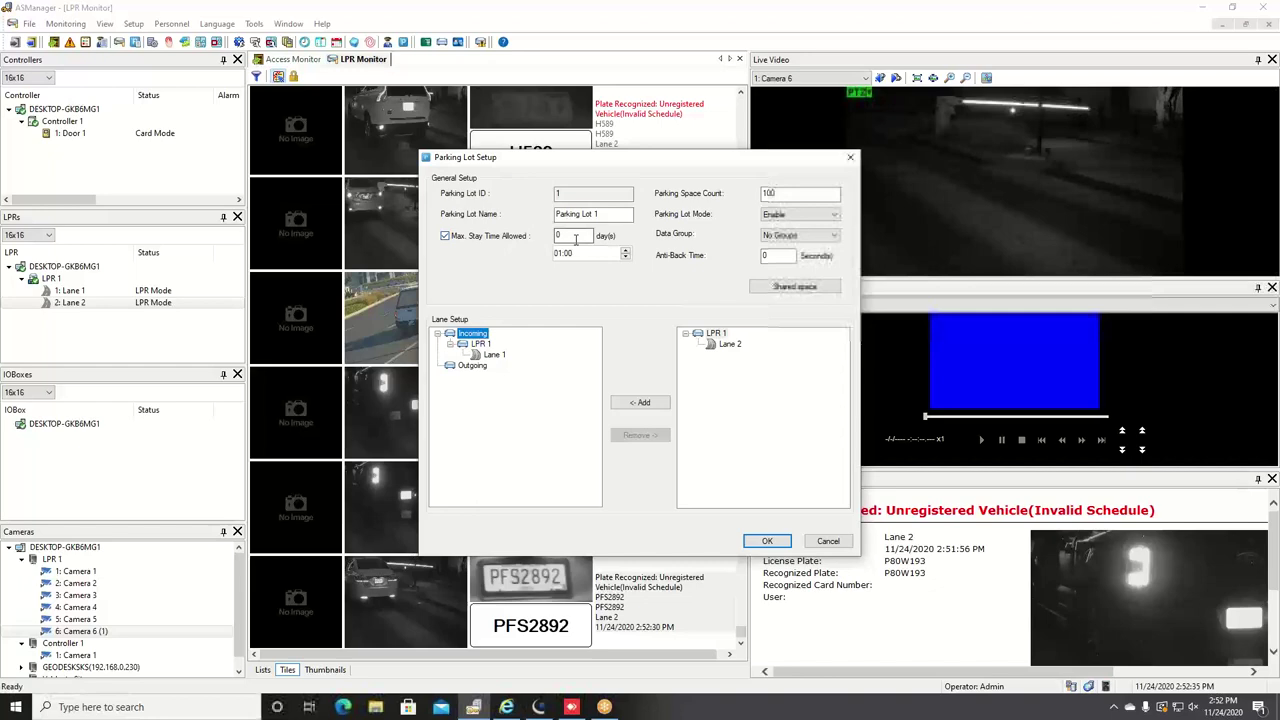
key("Tab")
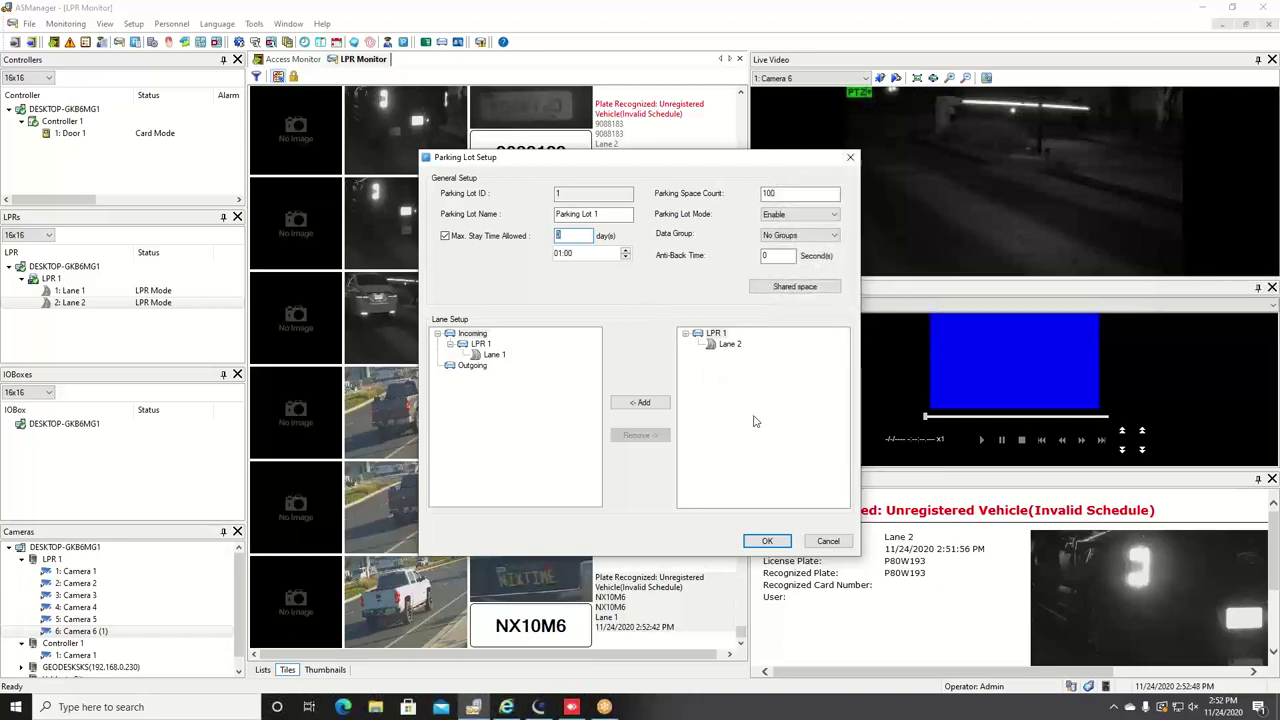
left_click(770, 541)
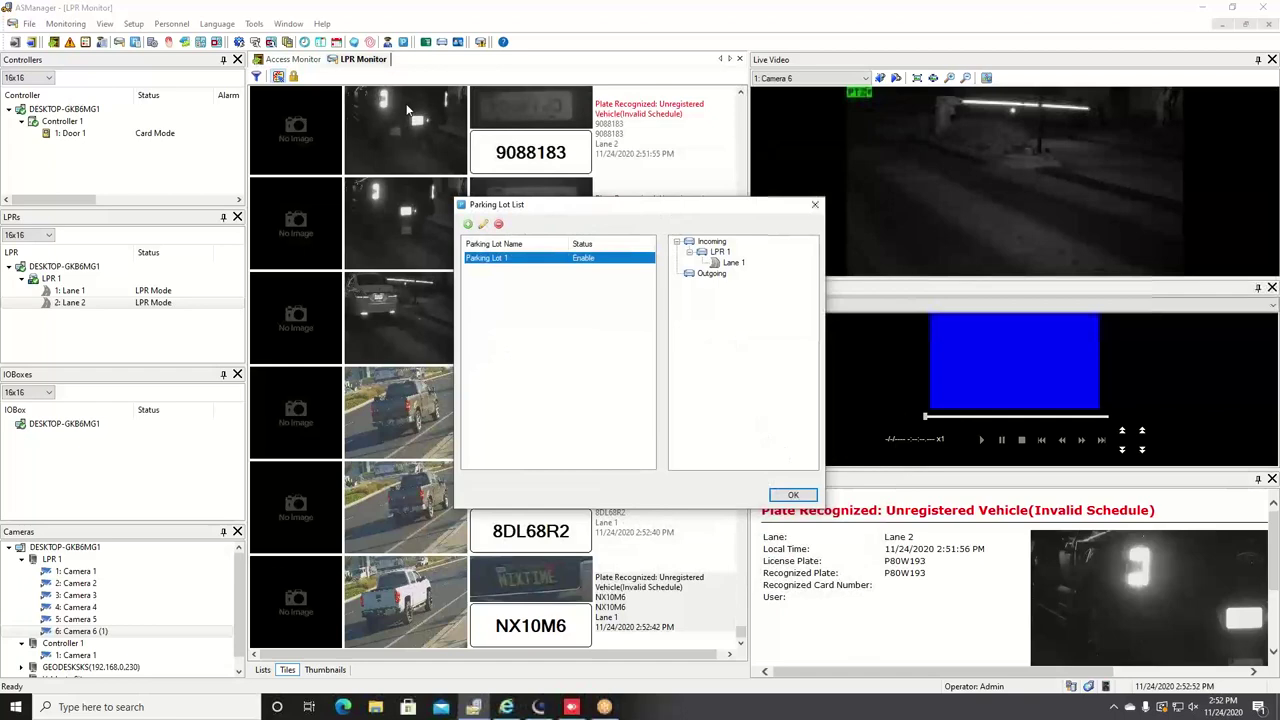
left_click(814, 205)
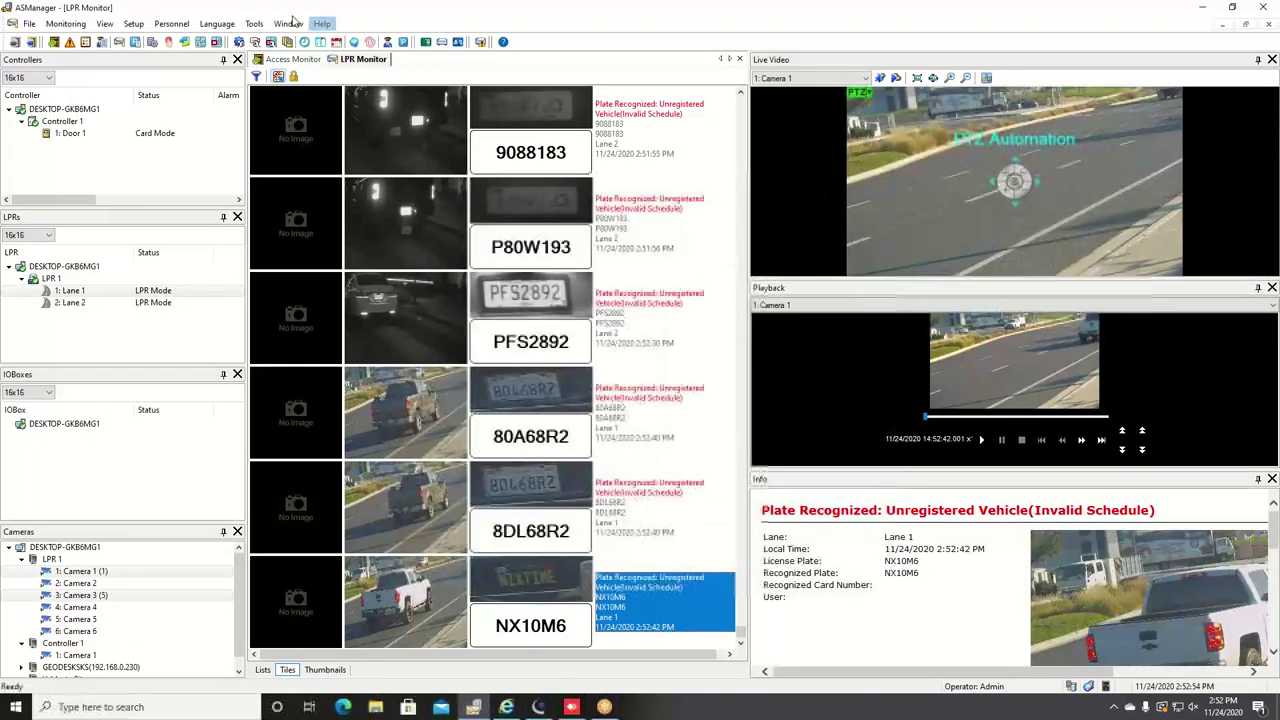
Step: Examine the alert options for the Parking Overstay system check in the notification settings and close them
left_click(254, 24)
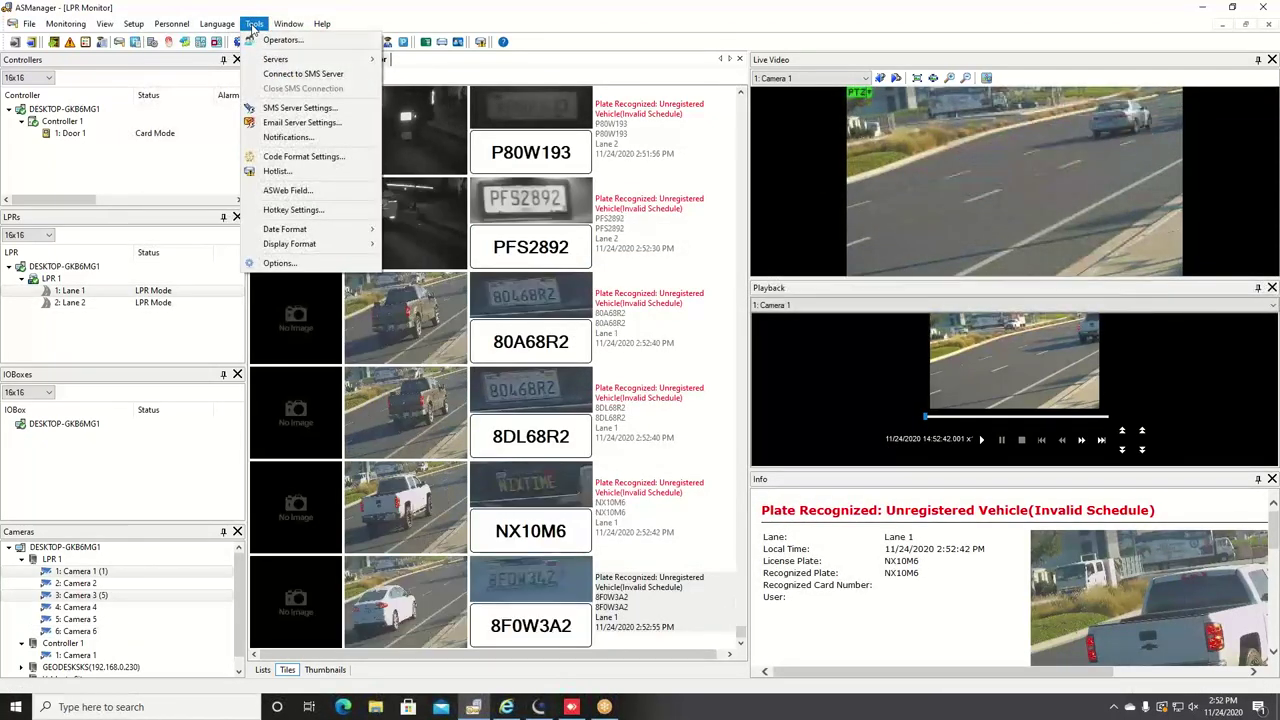
left_click(286, 138)
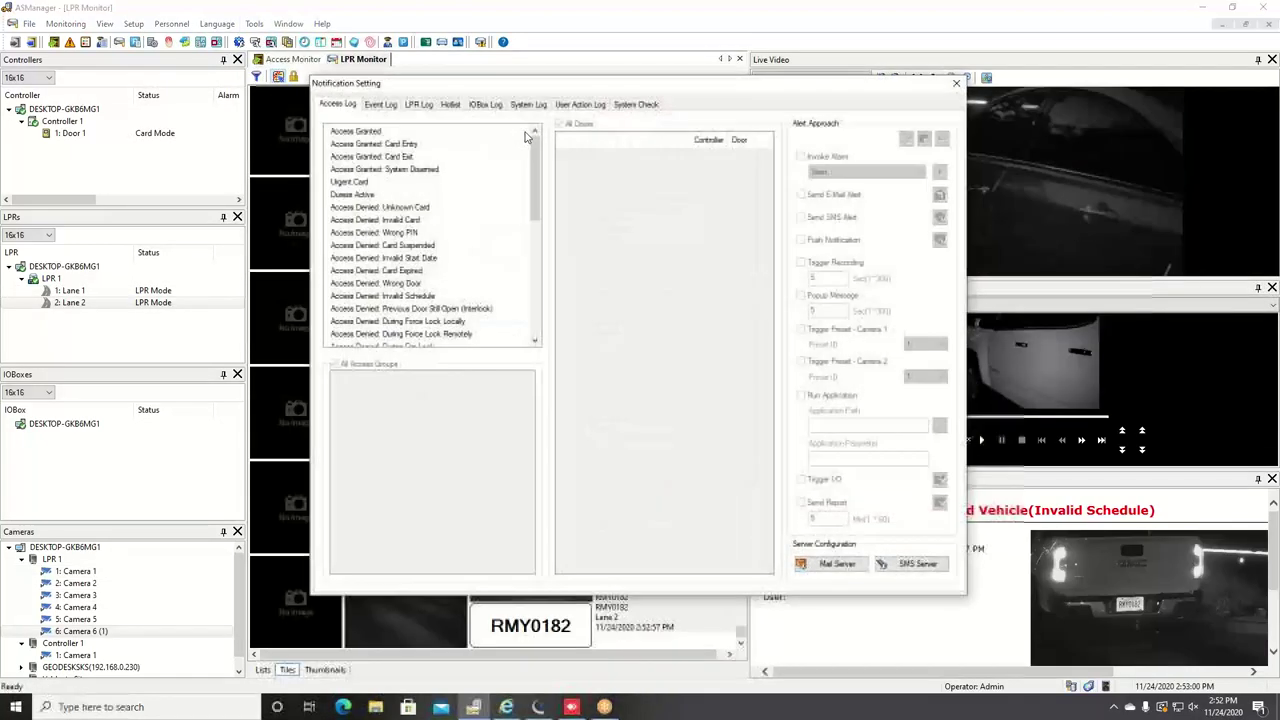
left_click(622, 104)
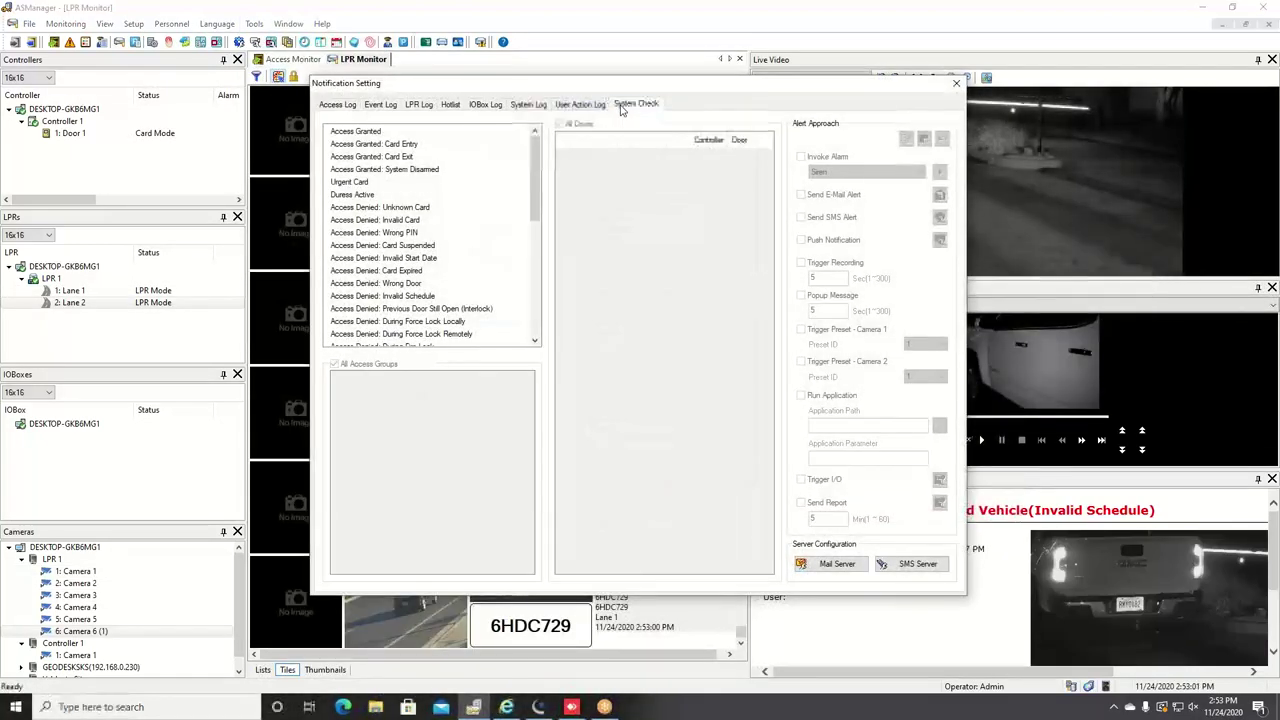
left_click(381, 133)
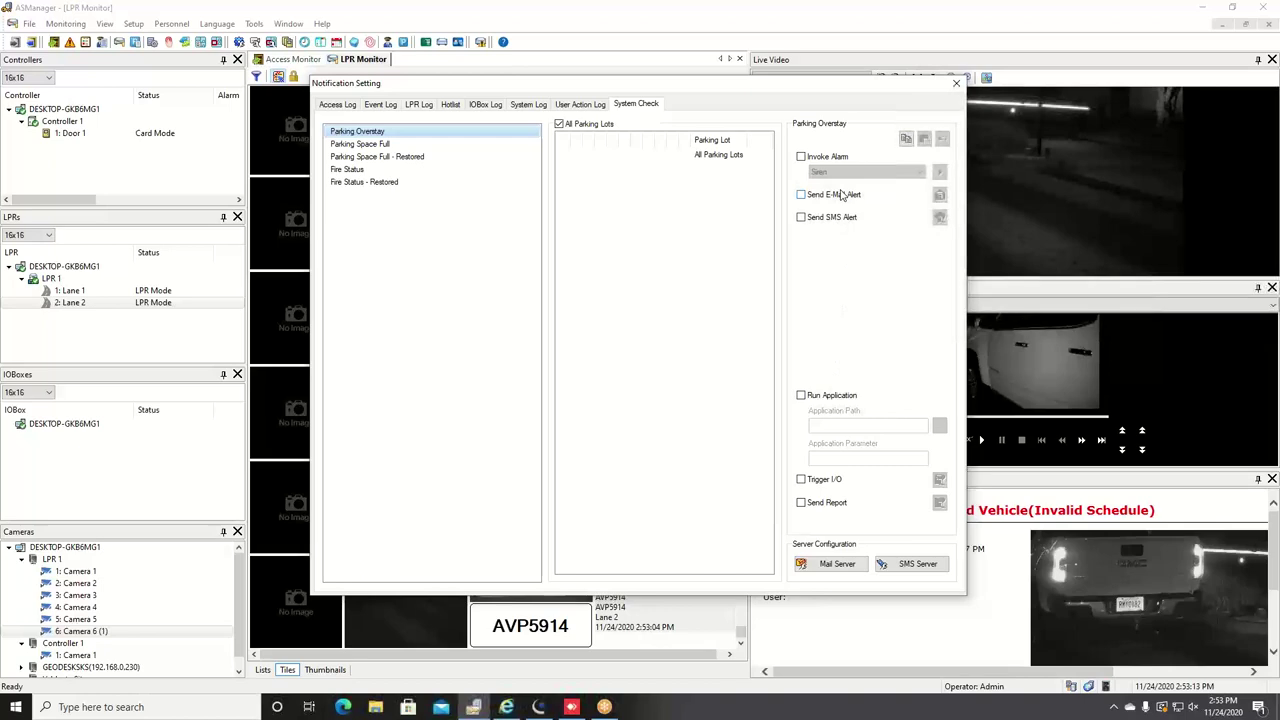
left_click(956, 83)
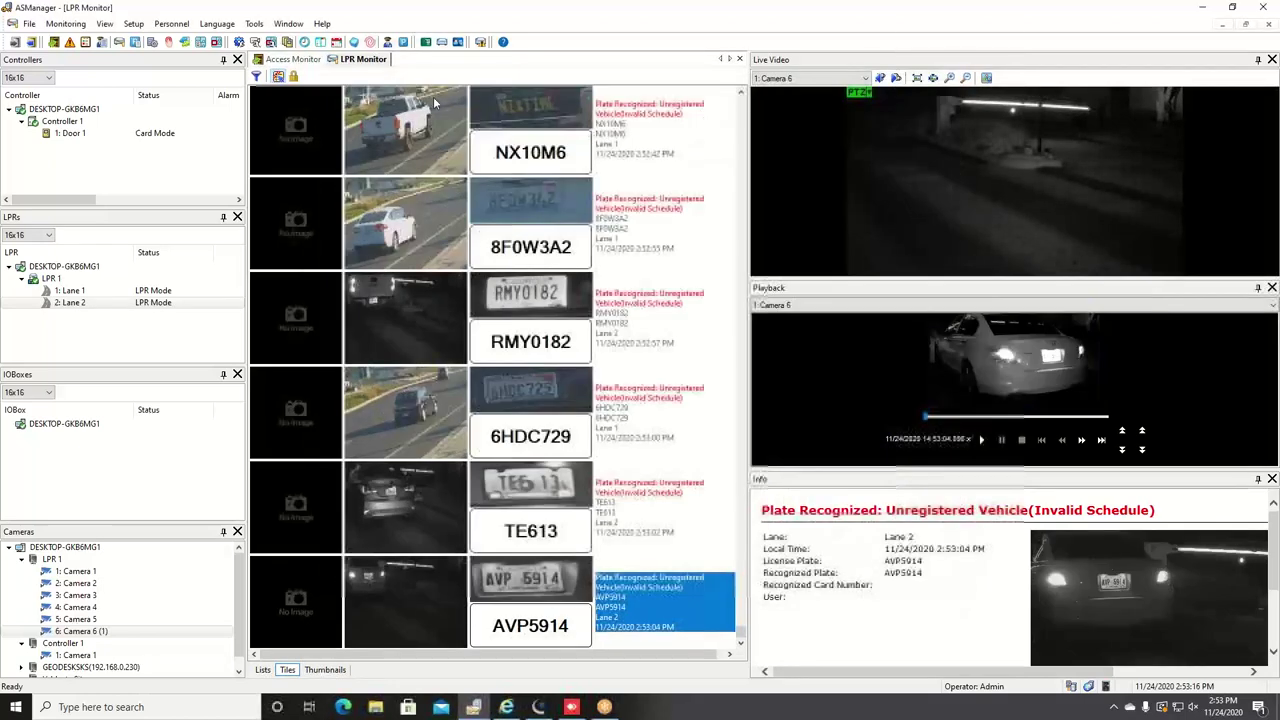
Step: Start a new entry in the vehicle list with the license plate ABC12345
left_click(143, 24)
mouse_move(171, 23)
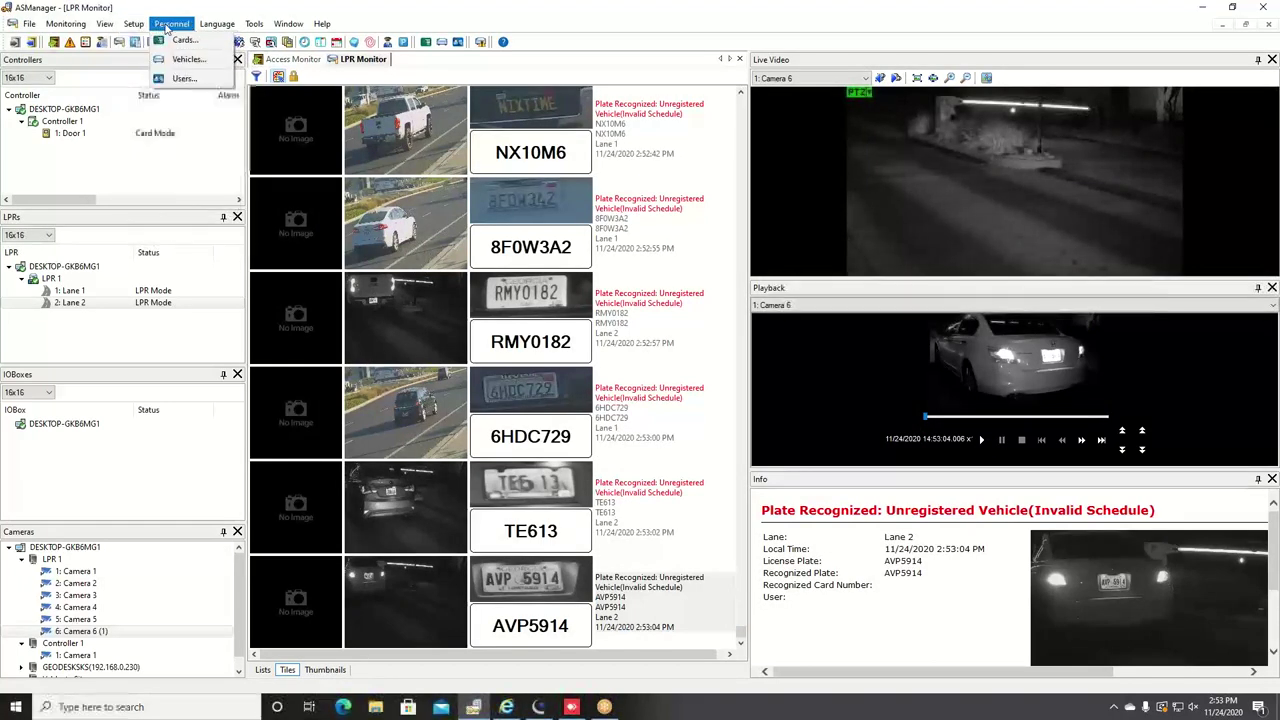
left_click(185, 62)
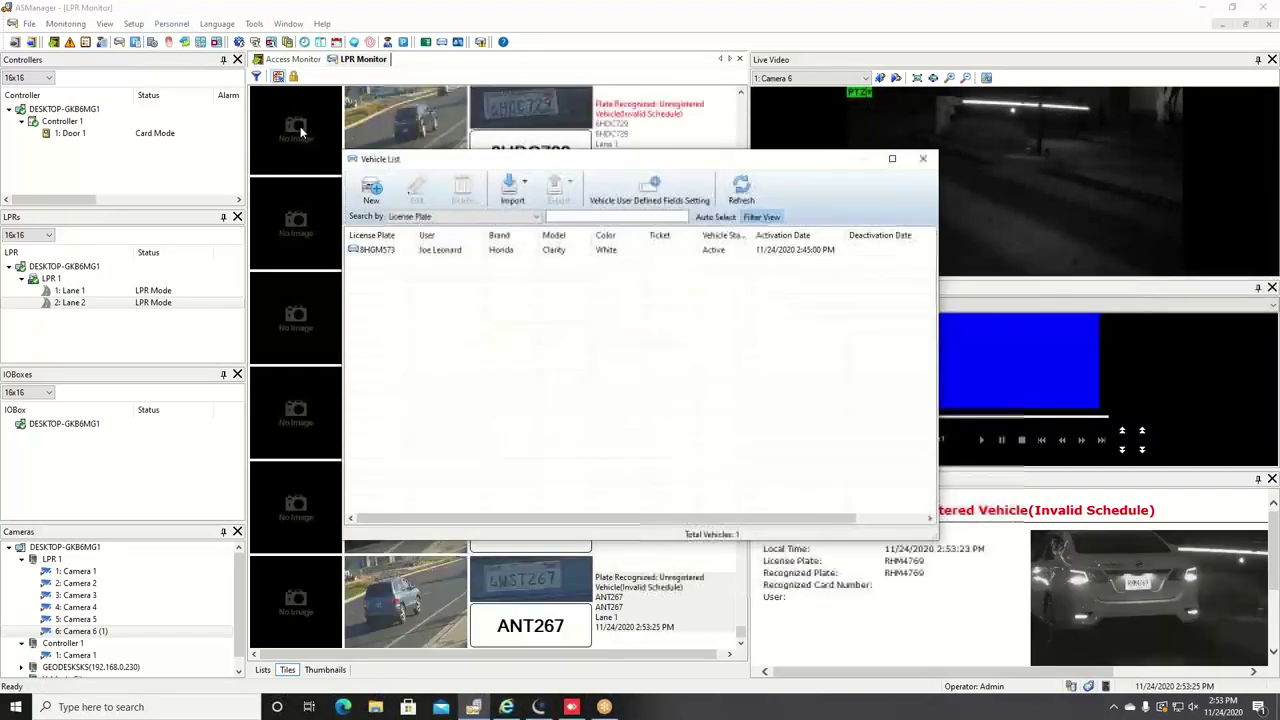
left_click(373, 190)
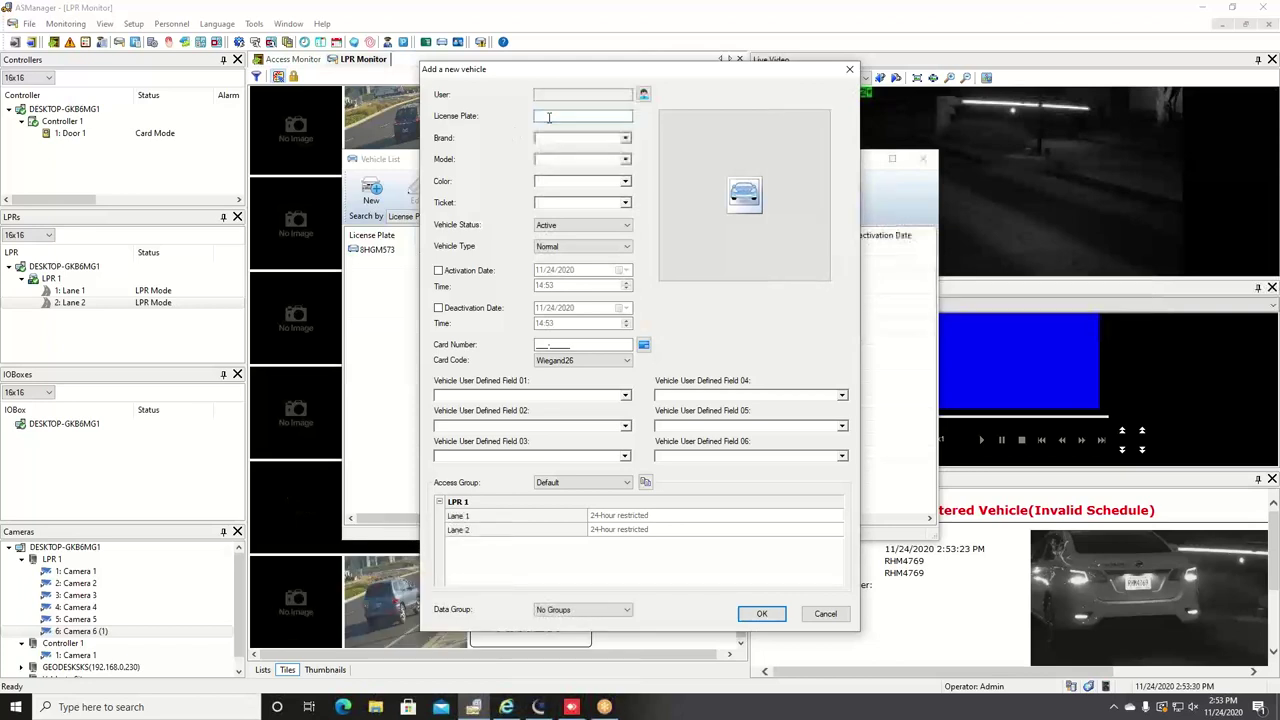
type("ABC12345")
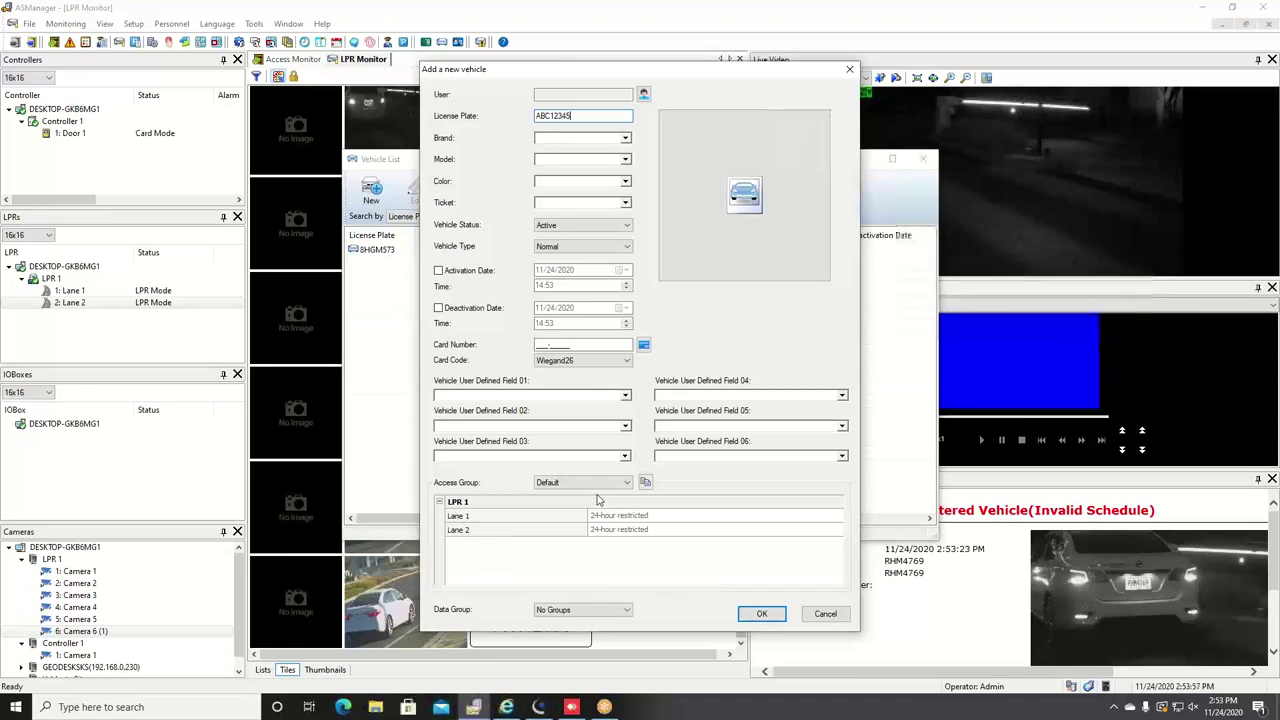
Step: Try the User Define access group with 24-hour access on Lane 1, discard the new vehicle and close the vehicle list
left_click(598, 483)
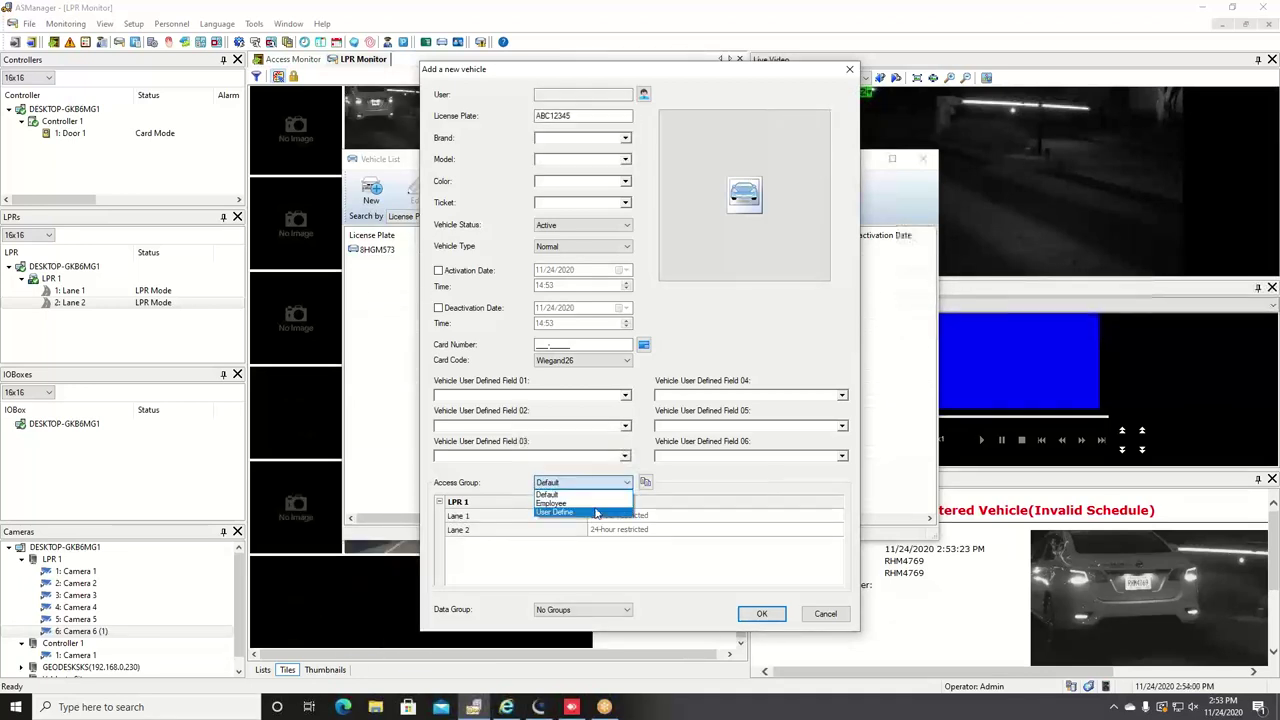
left_click(596, 512)
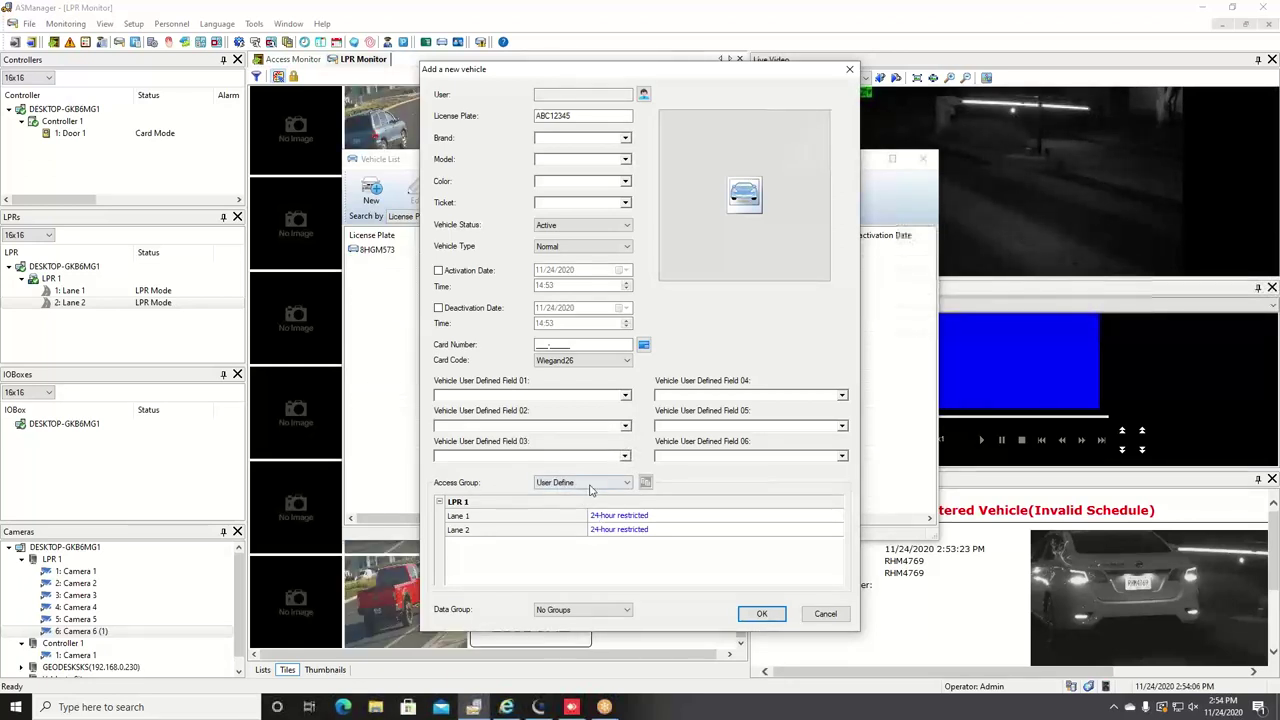
left_click(667, 518)
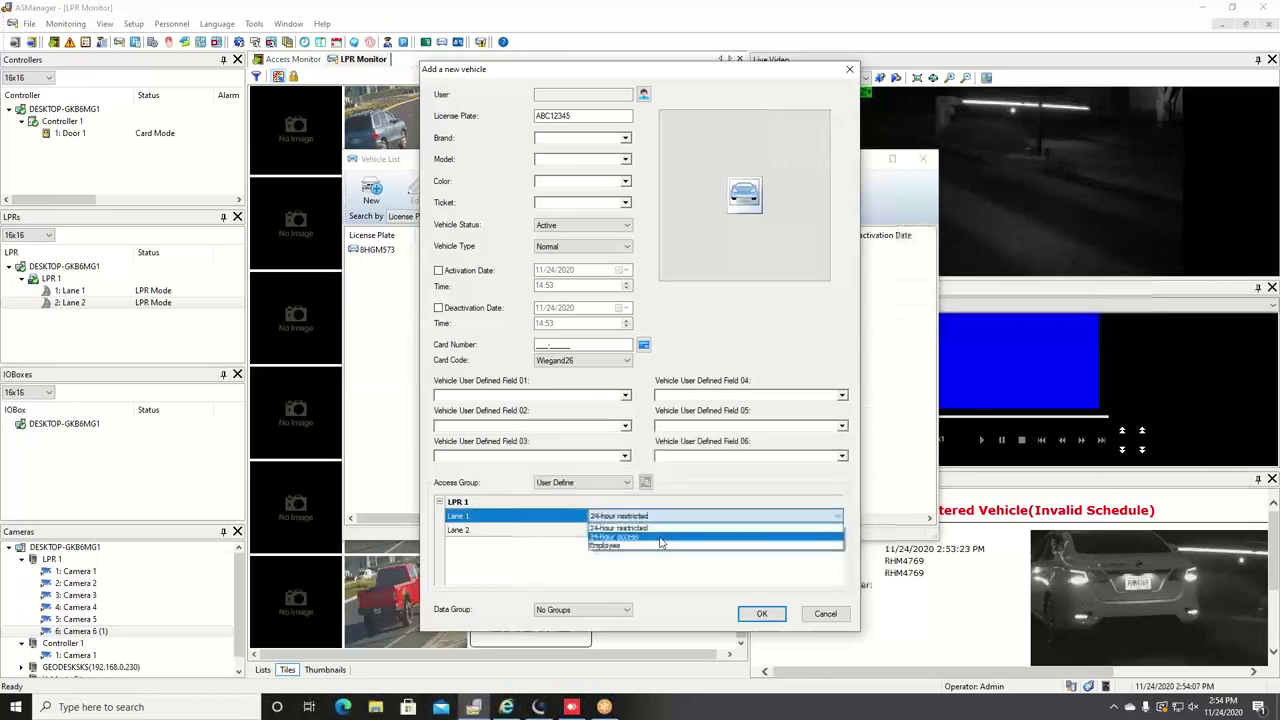
left_click(660, 540)
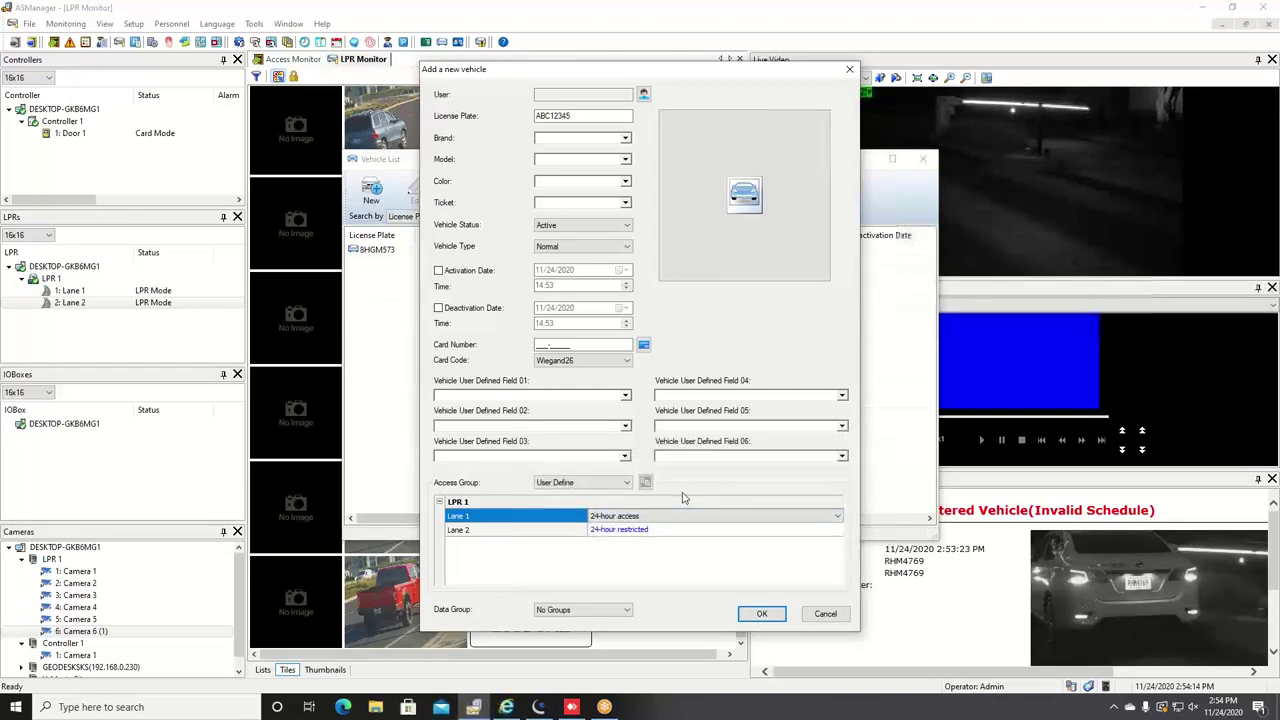
left_click(827, 613)
left_click(918, 163)
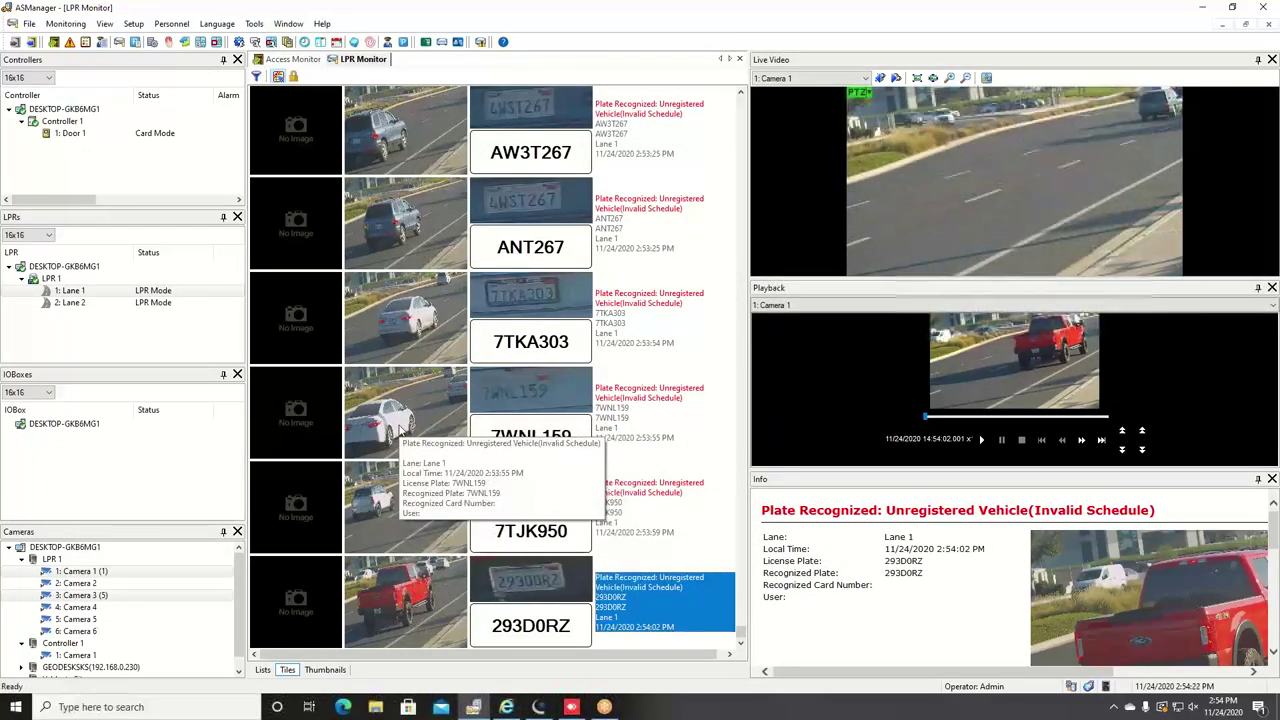
Step: Switch to ASWeb in the browser and filter the LPR Log by a date range starting 11/17/2020
key("alt+Tab")
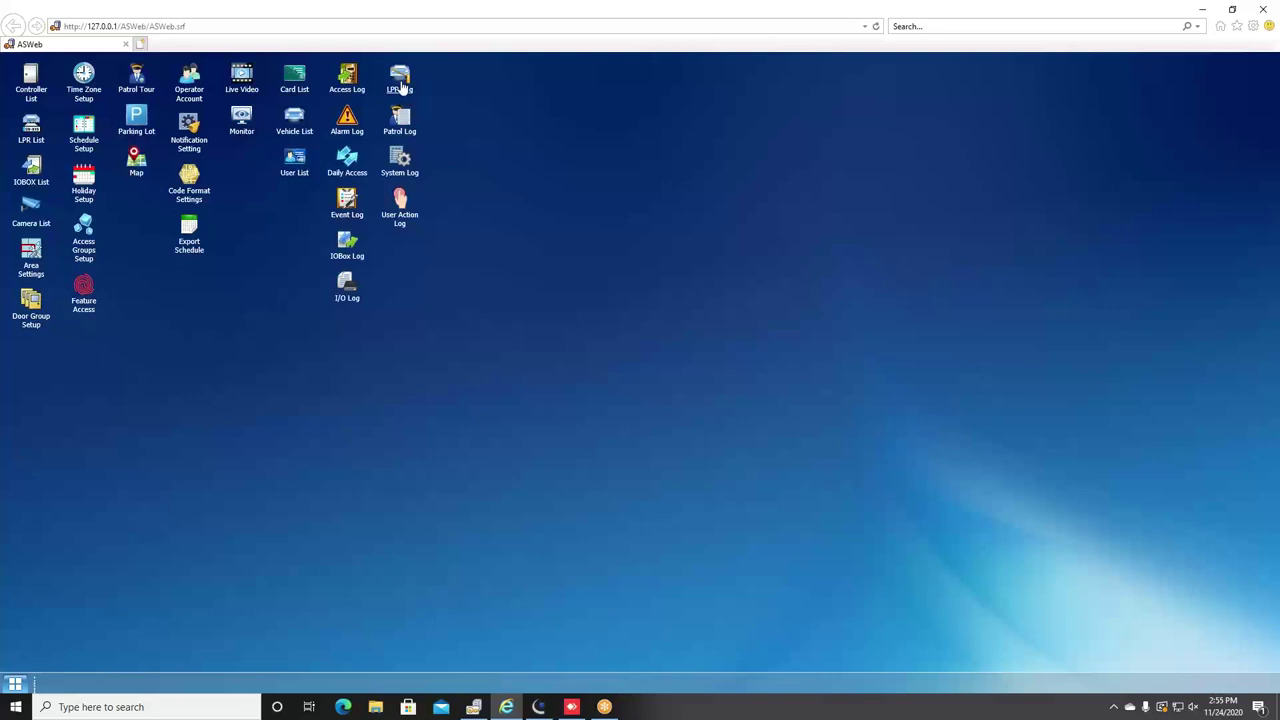
left_click(400, 88)
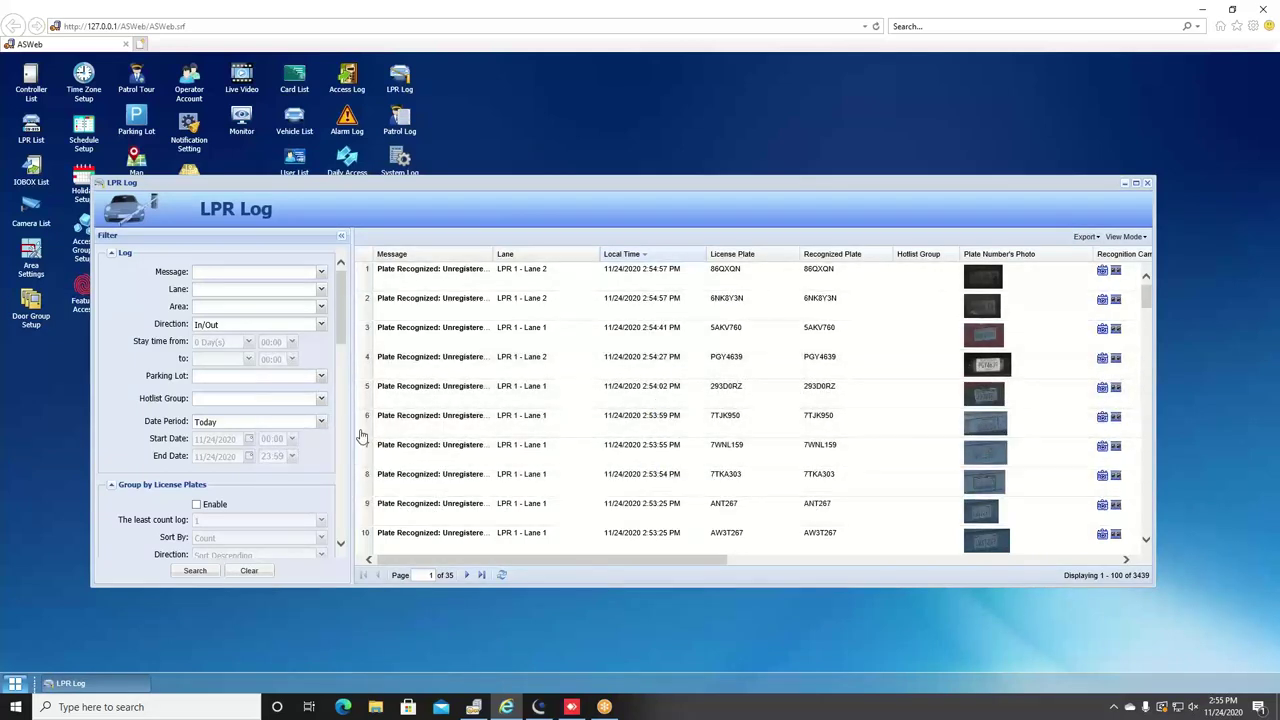
scroll(343, 321, "down", 1)
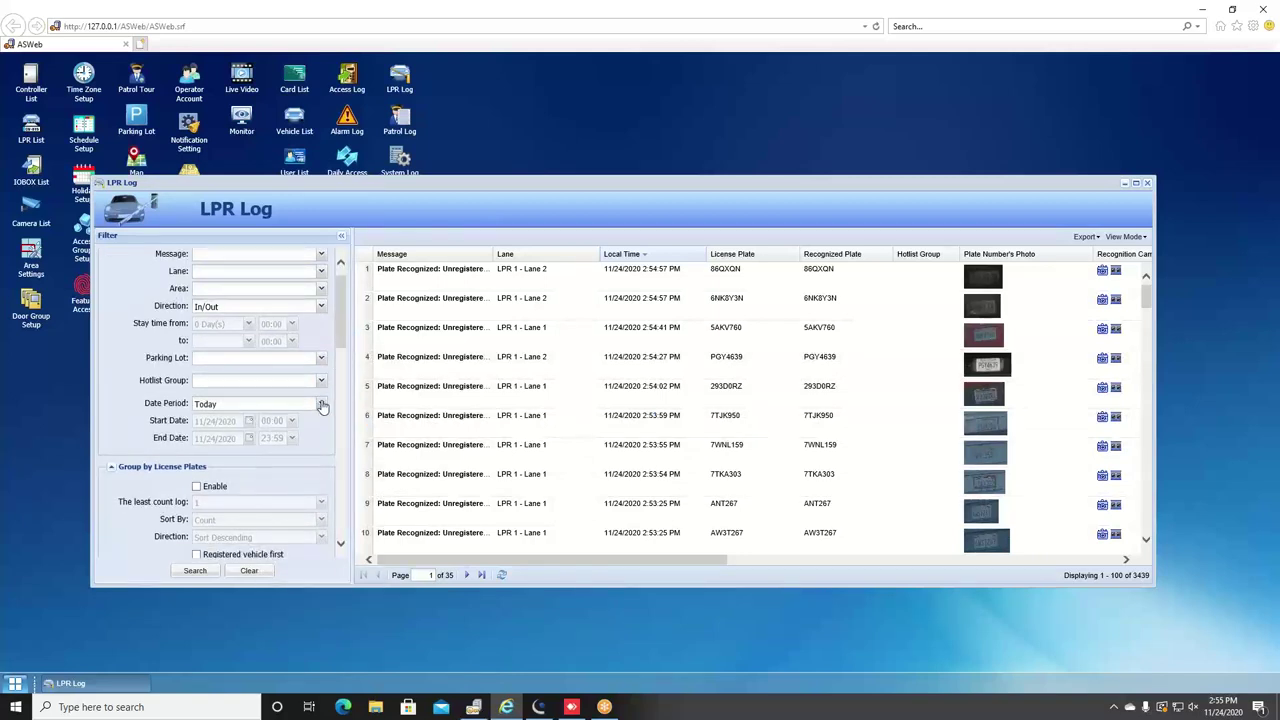
left_click(321, 404)
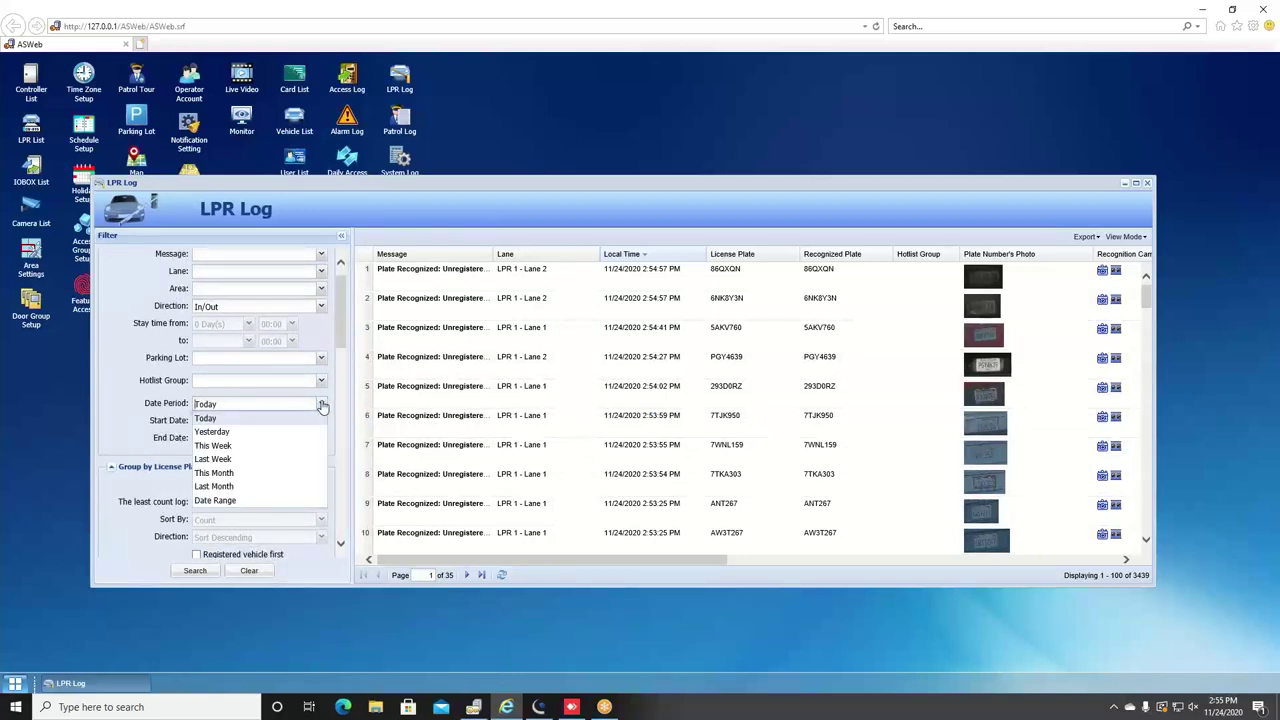
left_click(286, 501)
left_click(249, 421)
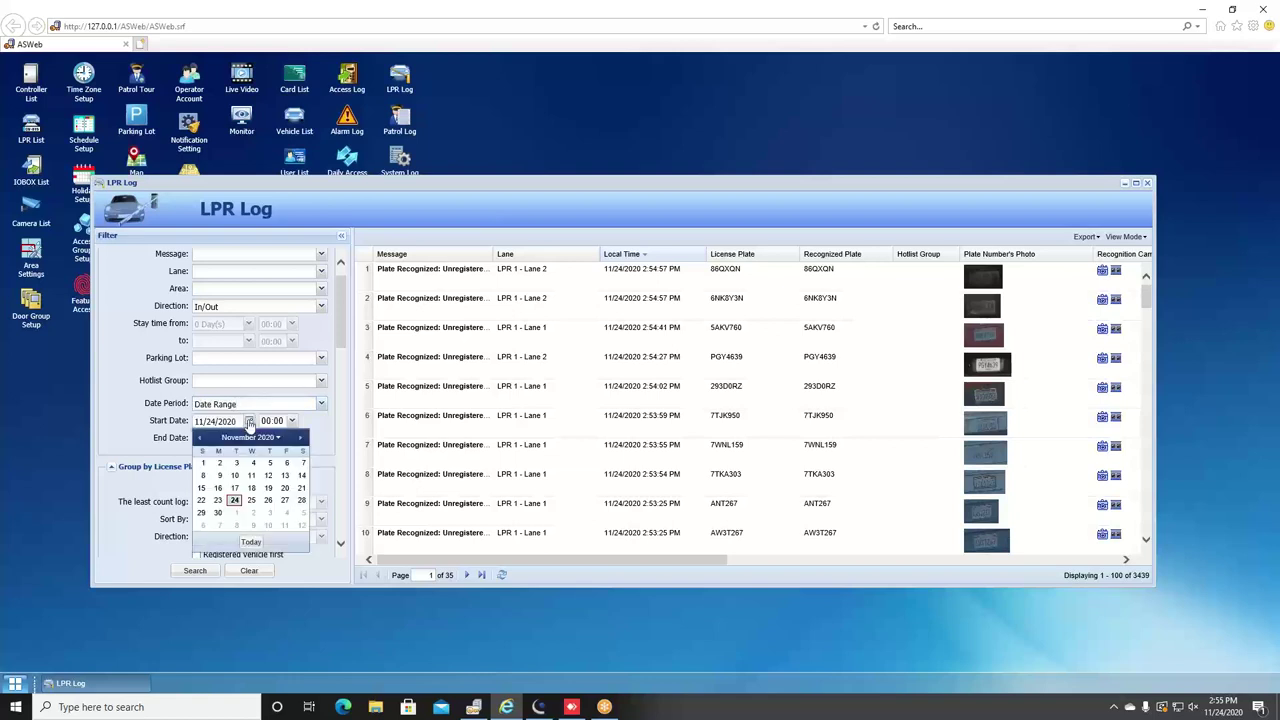
left_click(234, 488)
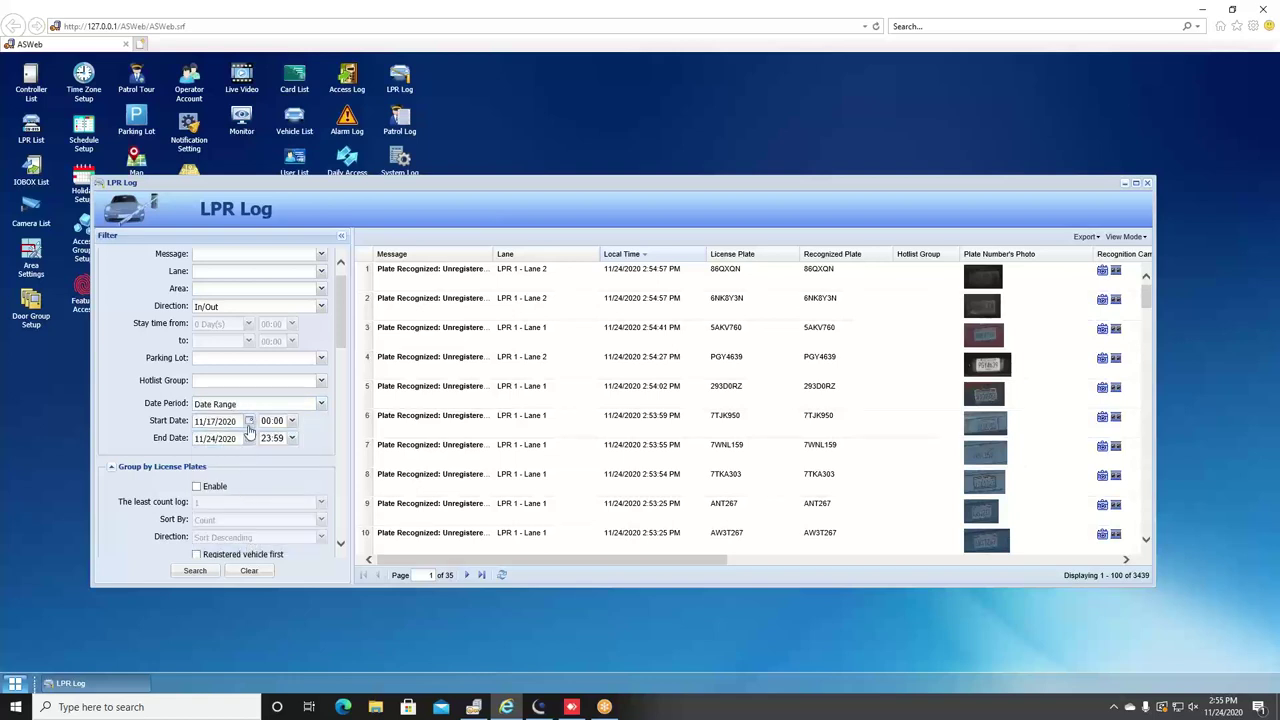
scroll(249, 432, "down", 6)
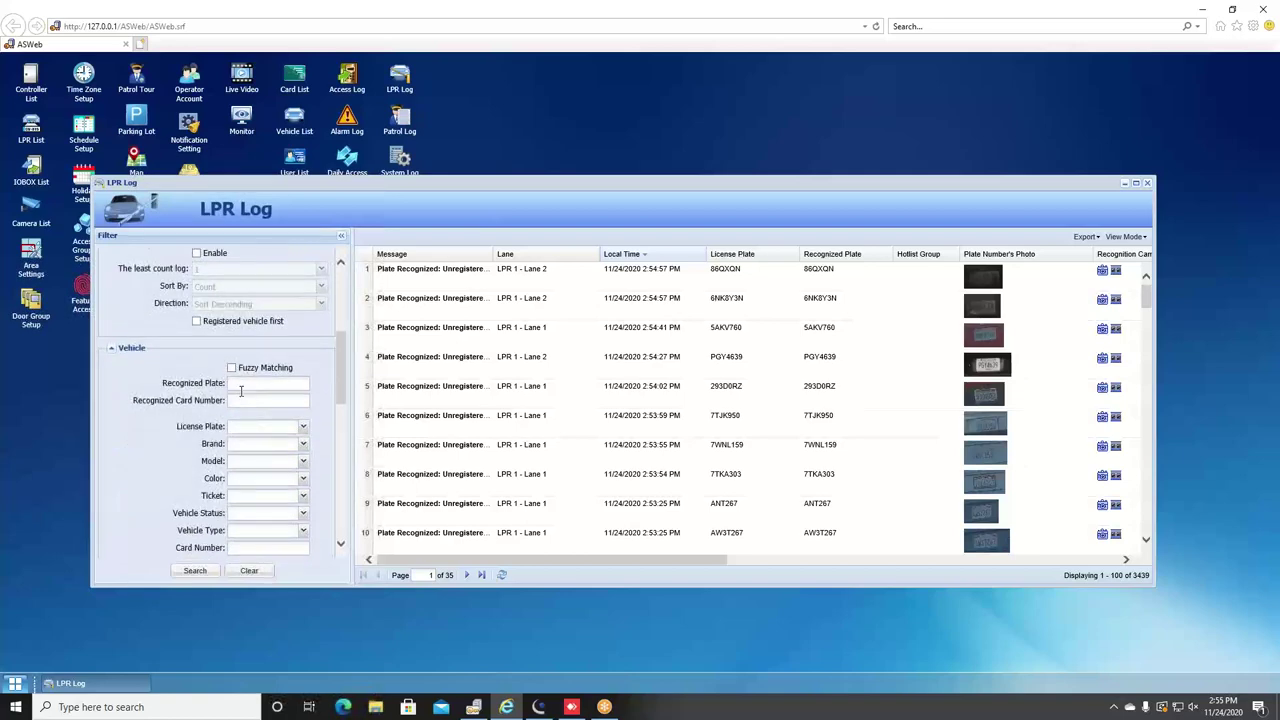
left_click(243, 384)
type("8HCM")
type("573")
left_click(231, 368)
left_click(194, 571)
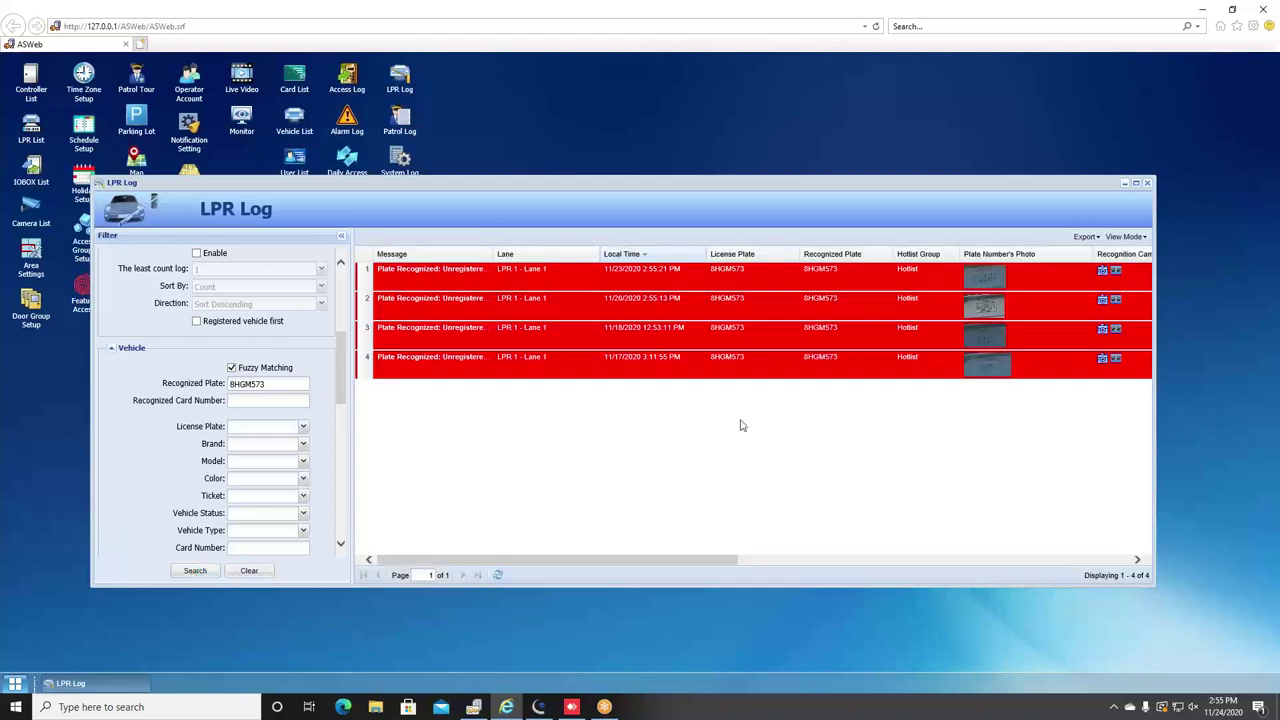
Step: View the full-size vehicle image of the 11/23/2020 record and return to the log
left_click(986, 278)
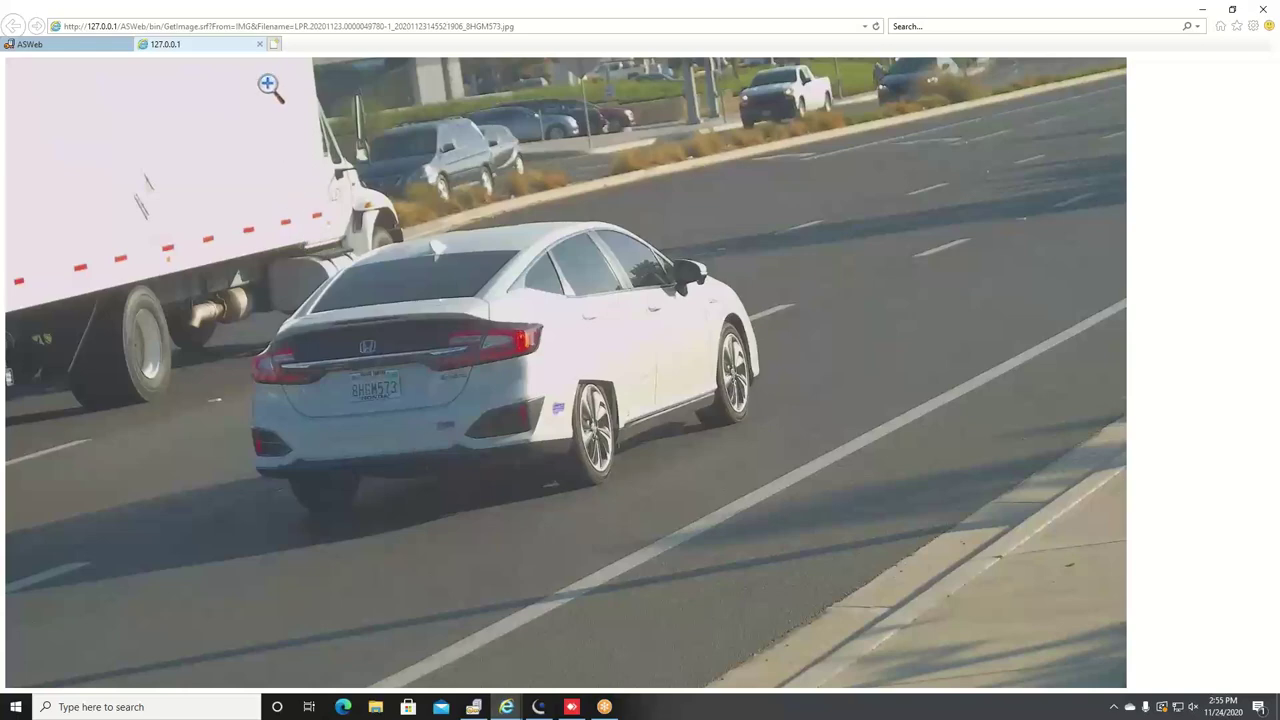
left_click(260, 44)
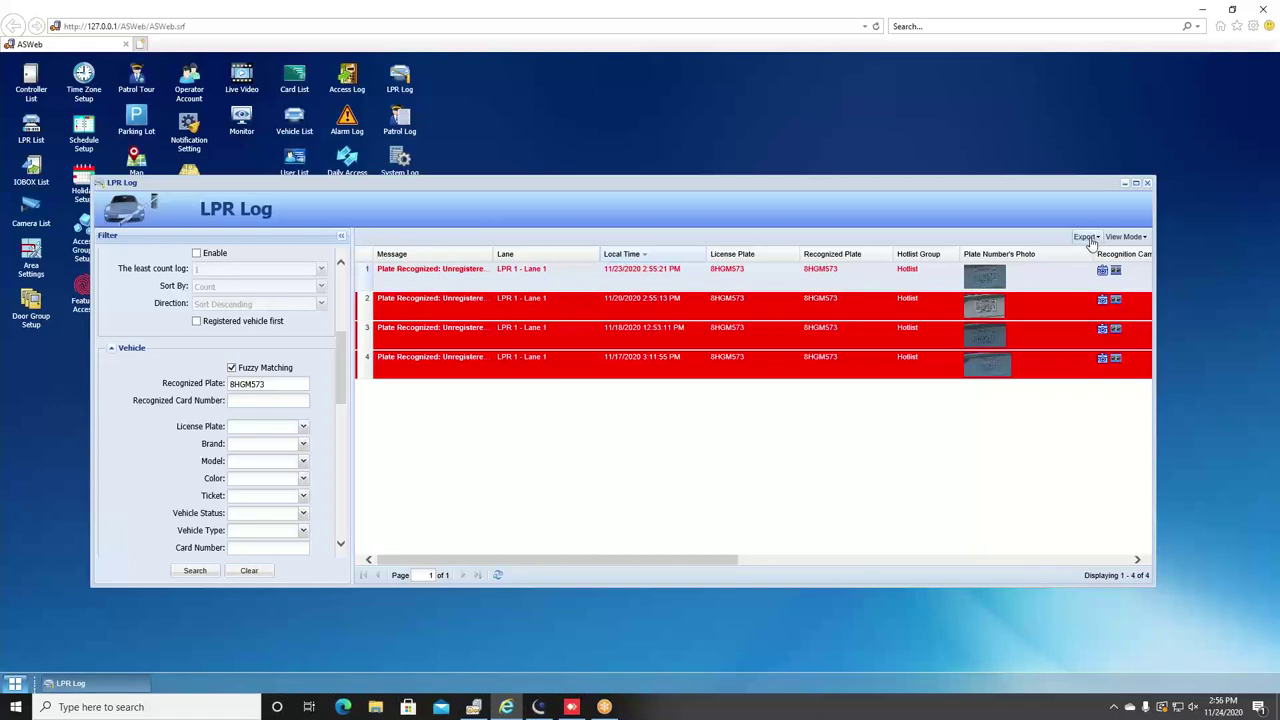
Step: Look over the log's export formats from TXT to PDF, close the LPR Log and switch back to ASManager
left_click(1088, 238)
mouse_move(1138, 257)
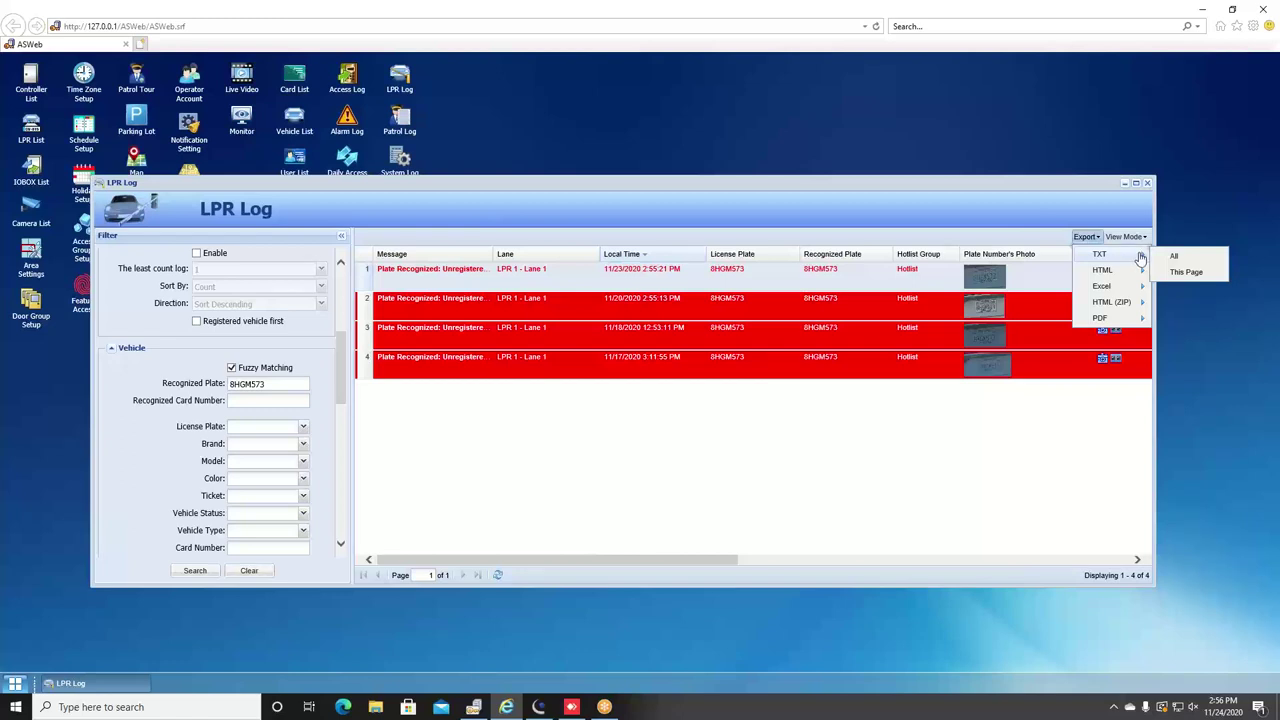
mouse_move(1128, 324)
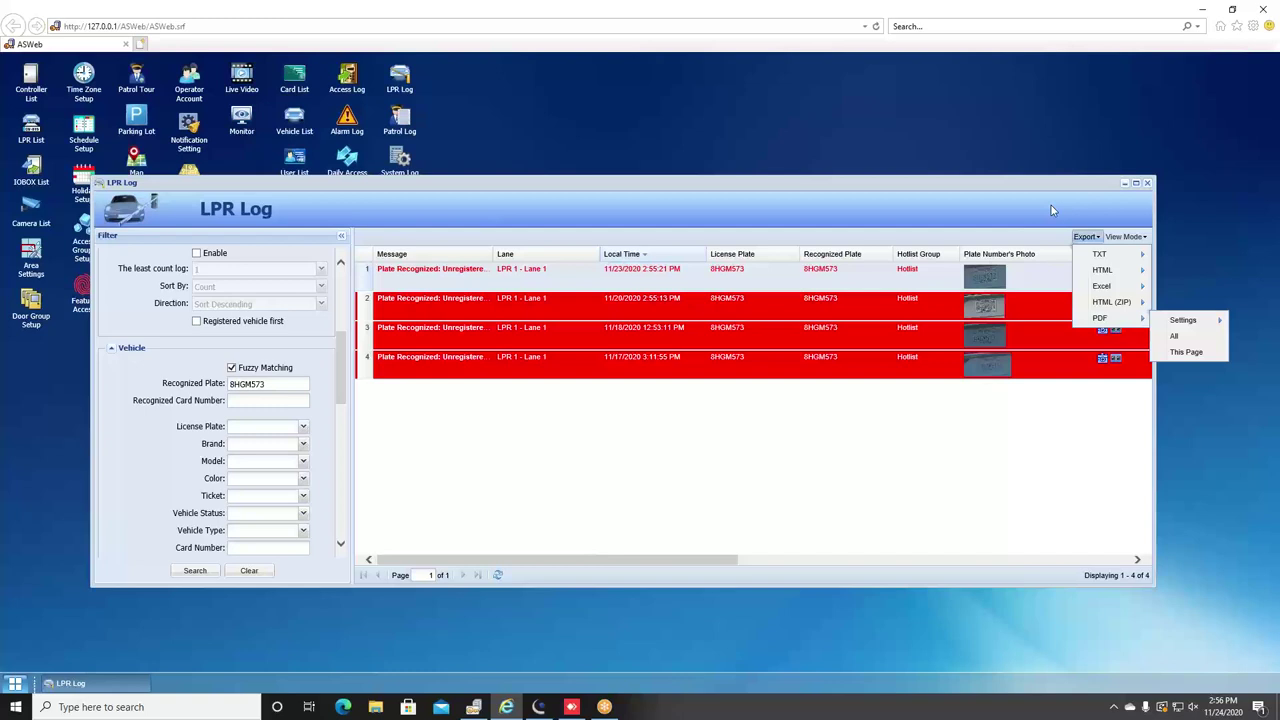
left_click(1147, 183)
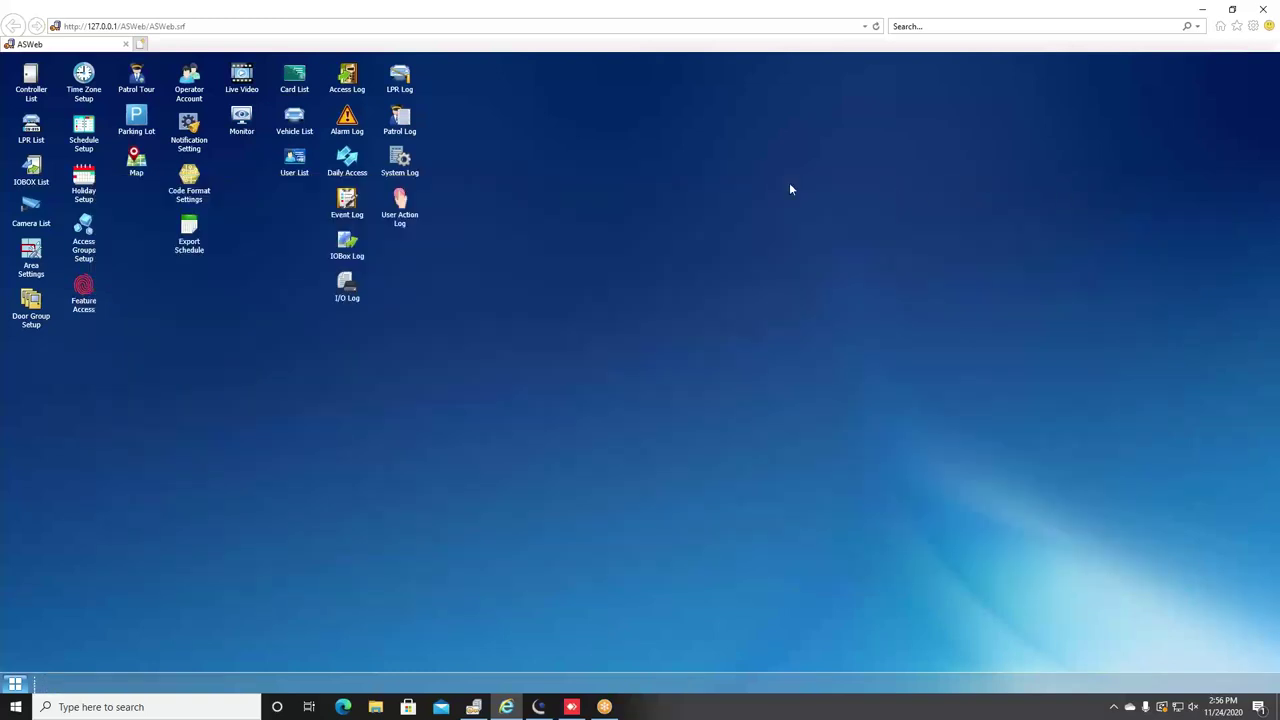
key("alt+Tab")
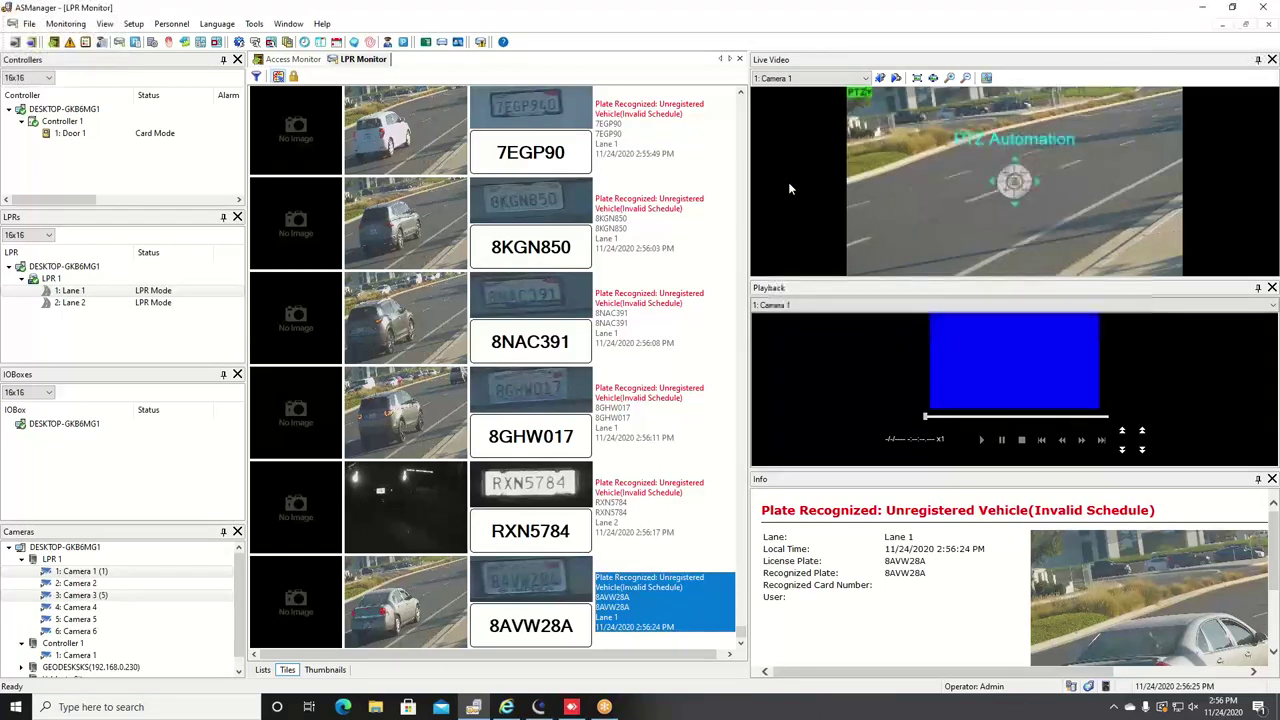